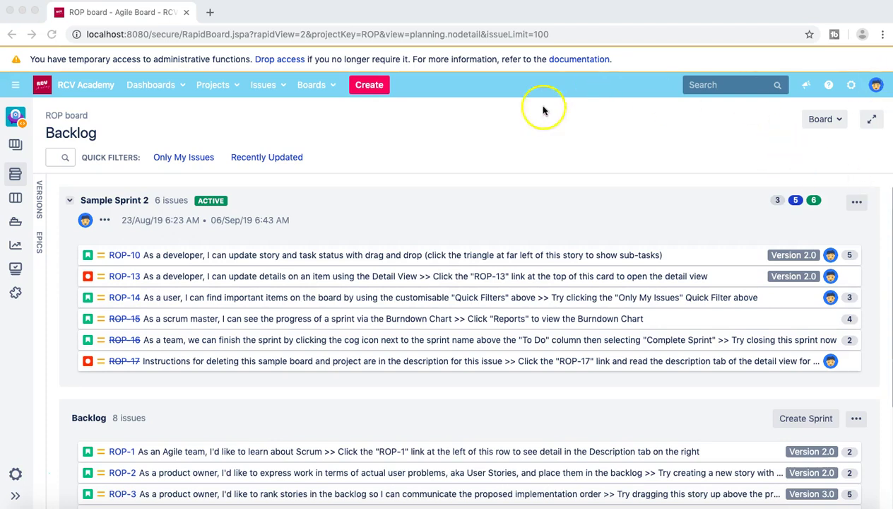
- Open the RCV Academy Online Portal project from the list of all projects and go to its project settings
click(226, 86)
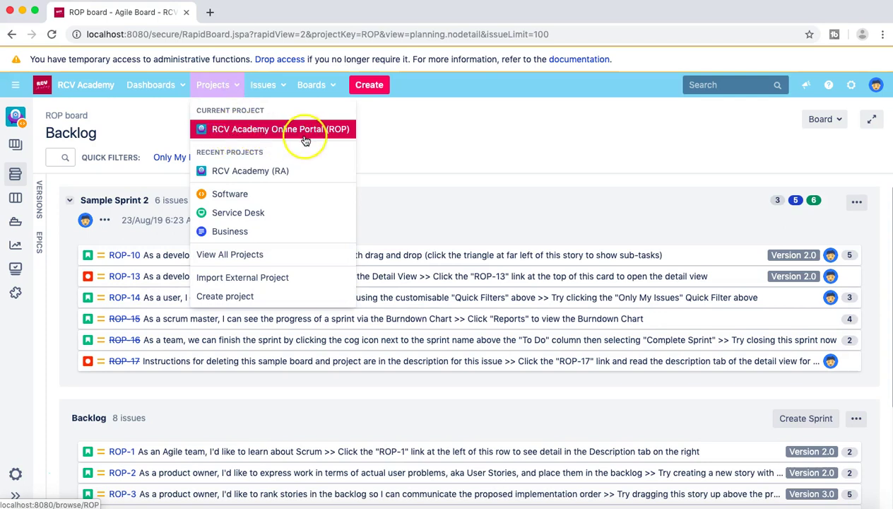
click(247, 255)
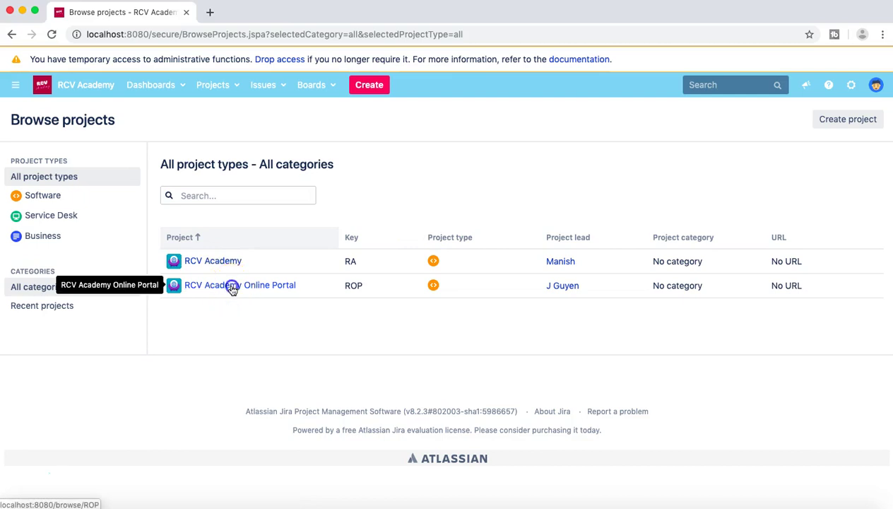
click(232, 287)
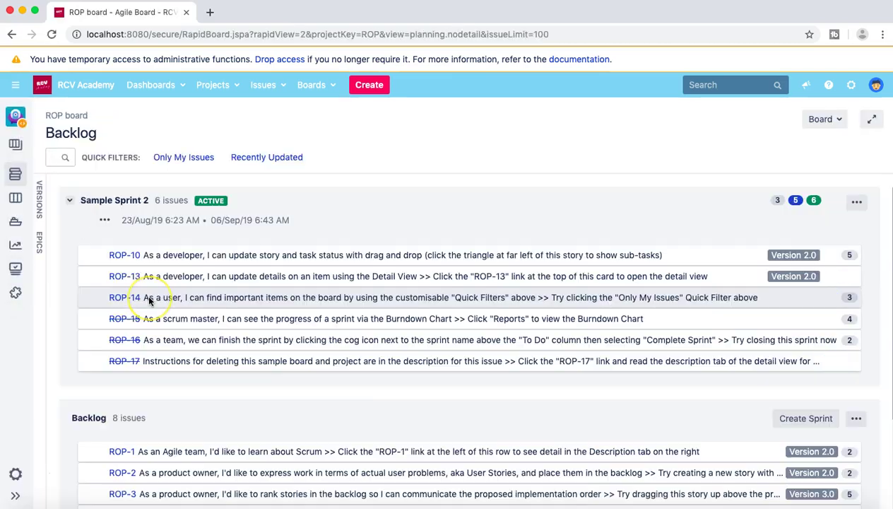
click(12, 474)
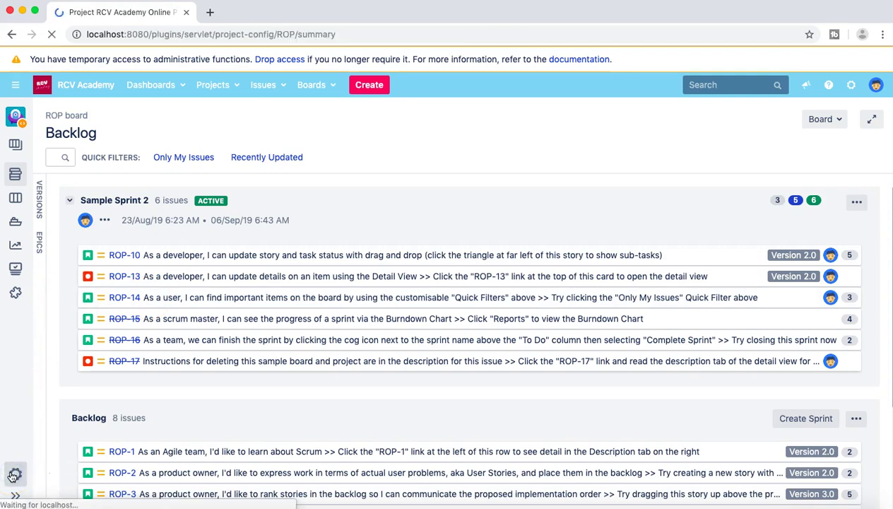
scroll(434, 289, down, 5)
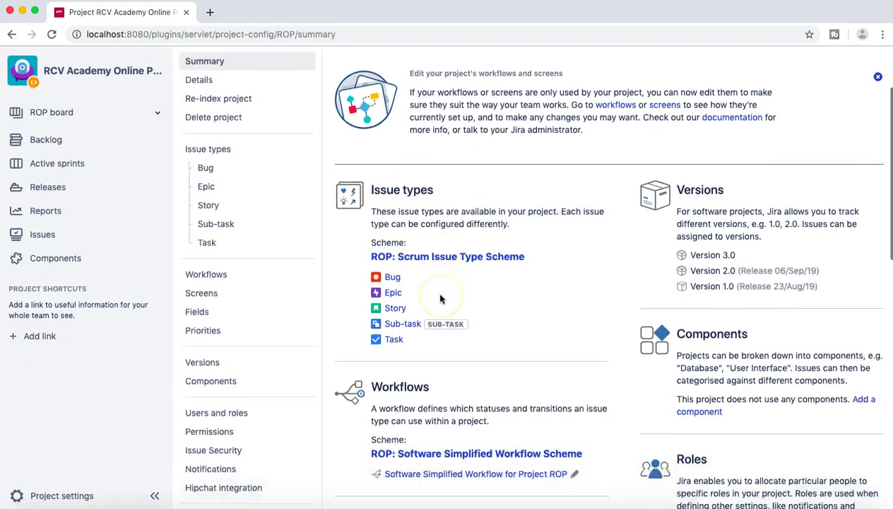
scroll(440, 297, up, 4)
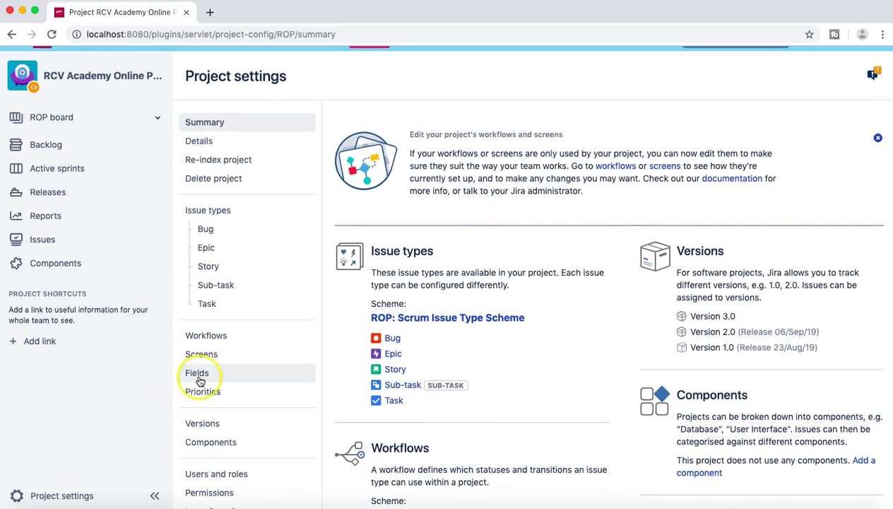
- Open the project's Fields settings and review its field configuration scheme, issue types and field list
click(198, 377)
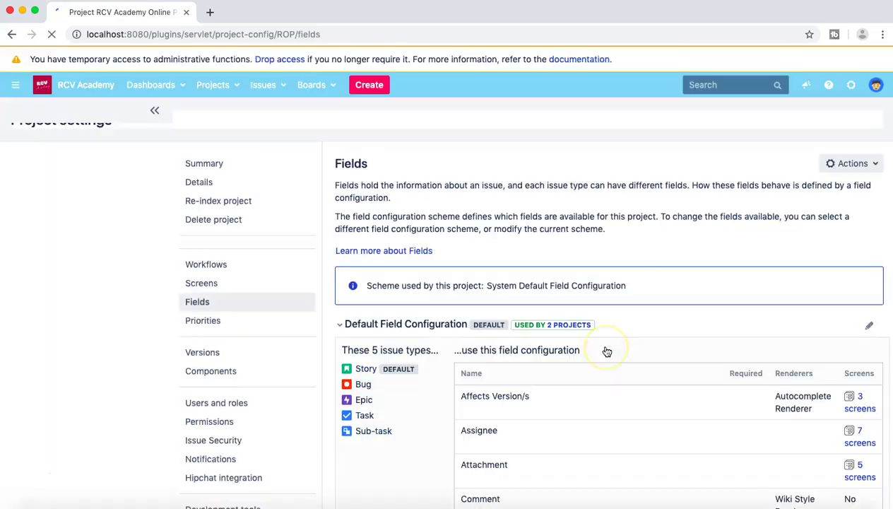
scroll(606, 351, down, 5)
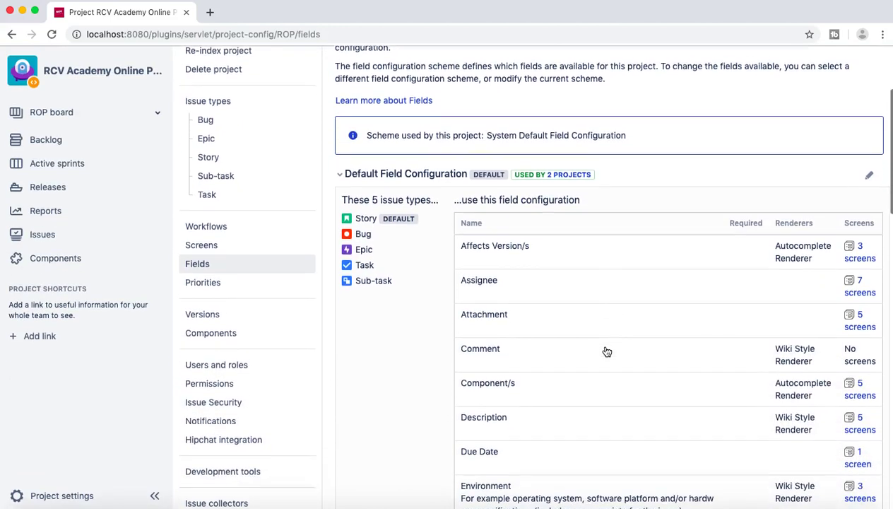
scroll(606, 351, up, 5)
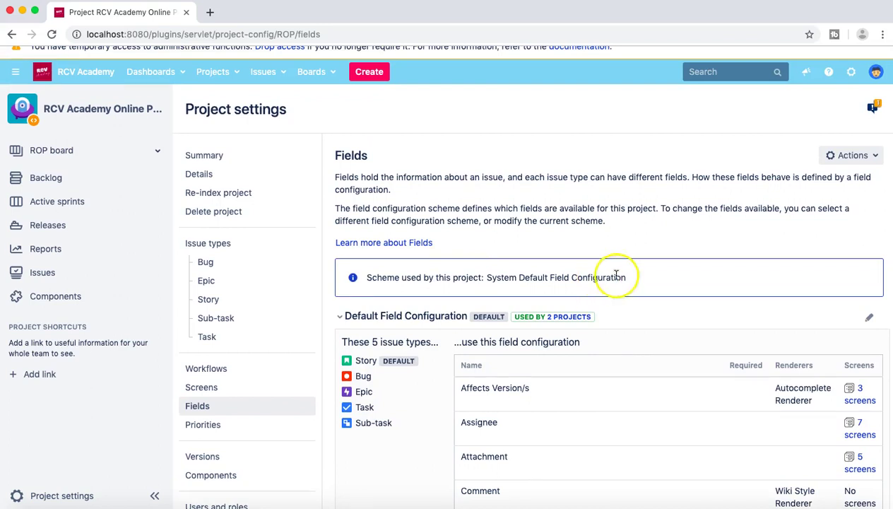
scroll(485, 205, up, 1)
scroll(485, 205, down, 4)
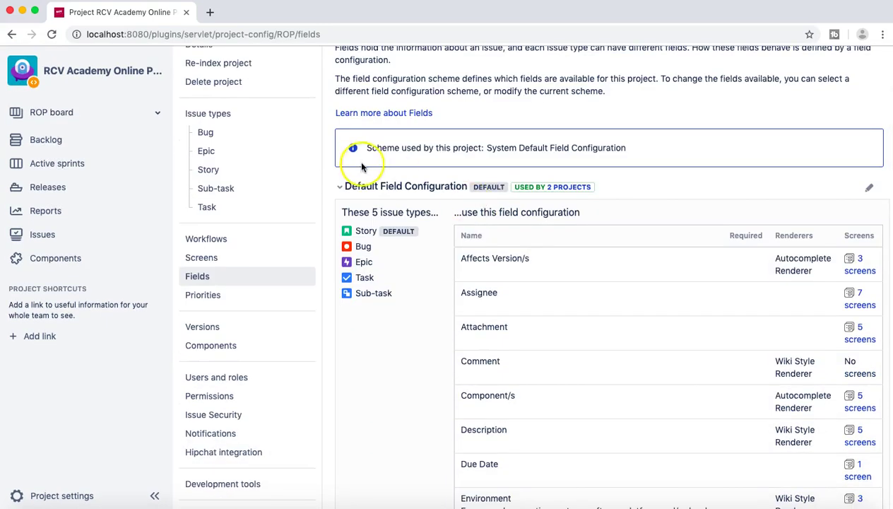
scroll(223, 269, up, 4)
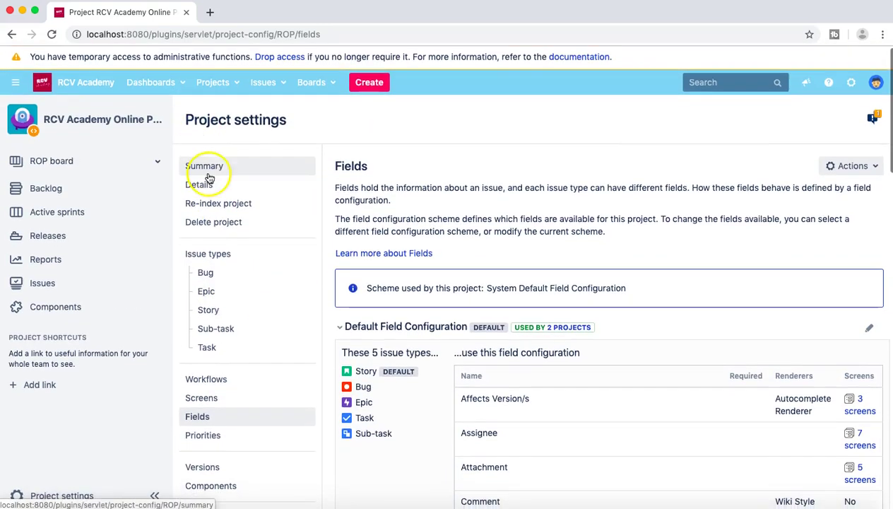
- Return to the project settings summary and open the Default Field Configuration from the Fields section
click(208, 173)
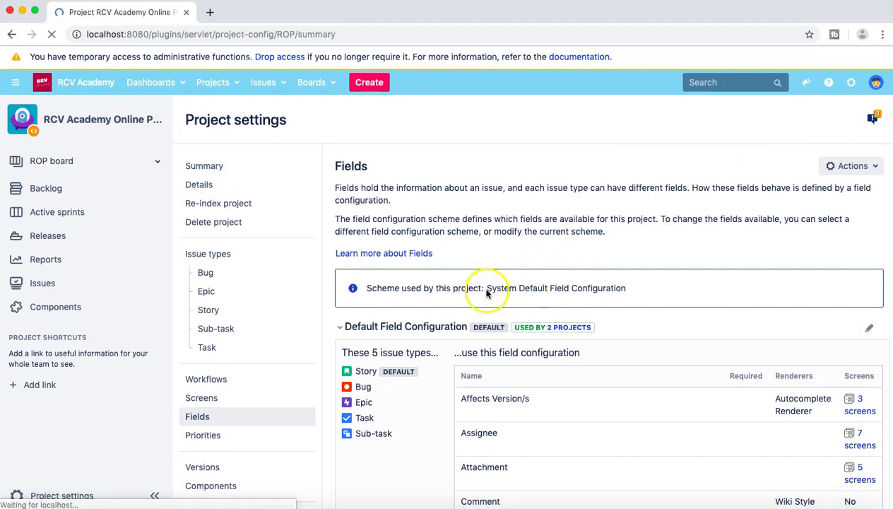
scroll(512, 342, down, 12)
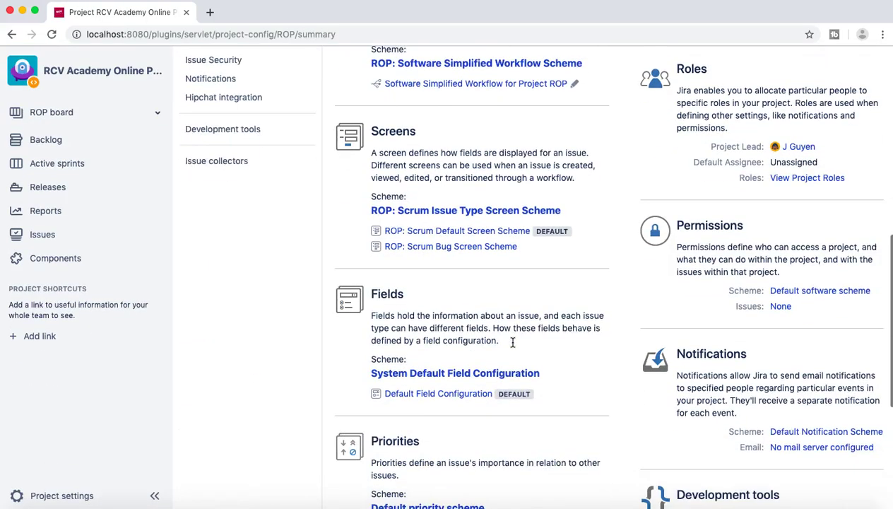
scroll(512, 342, down, 1)
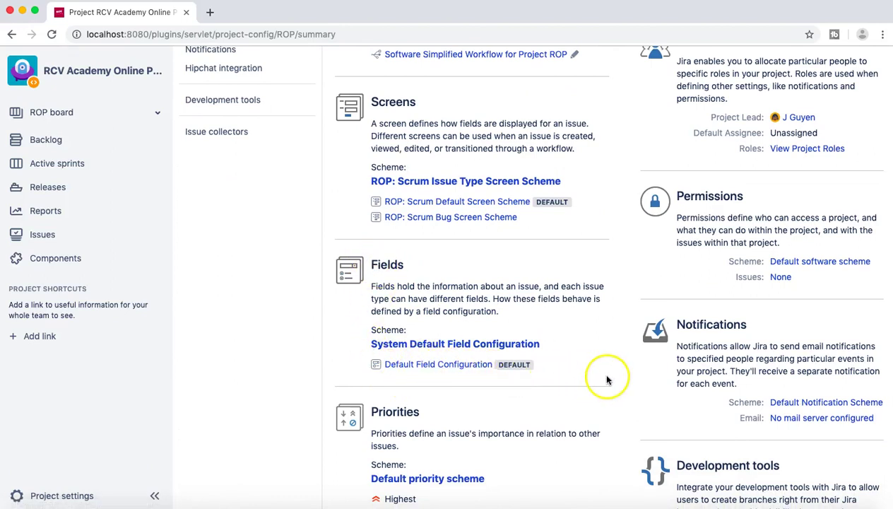
click(417, 367)
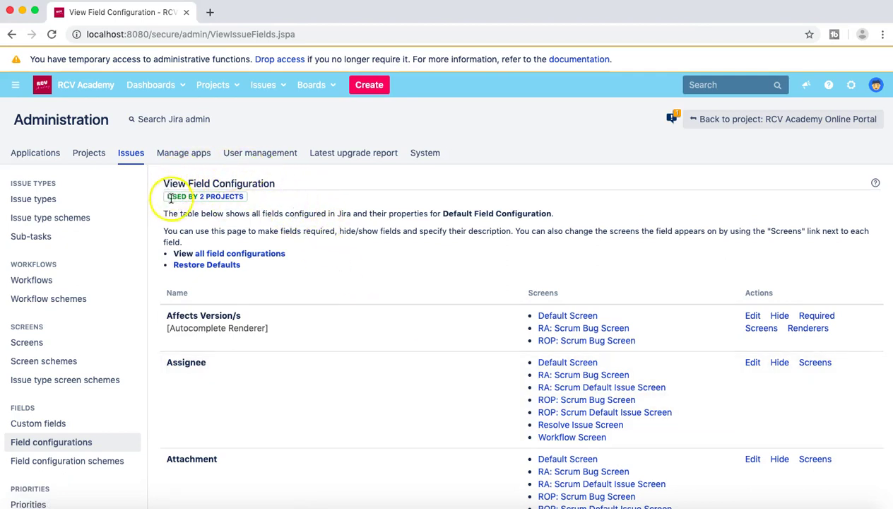
- Display the list of projects sharing this field configuration, check it, and close it
click(220, 202)
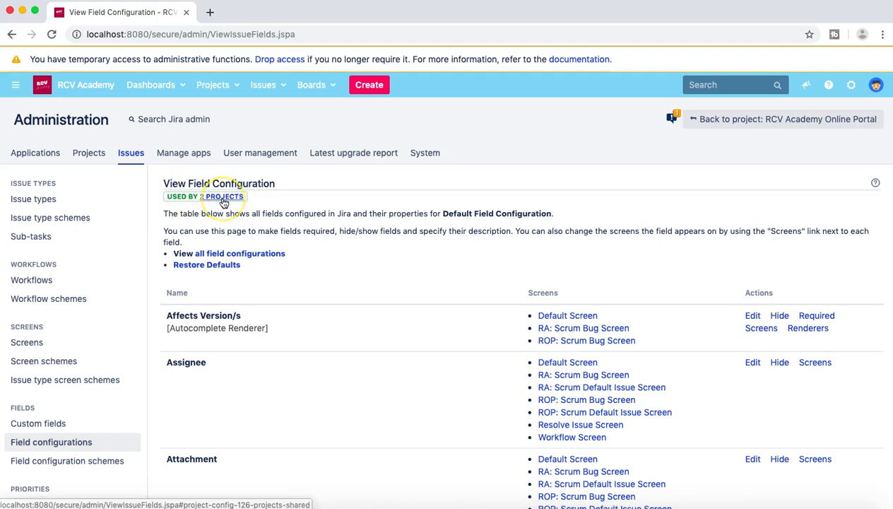
click(223, 202)
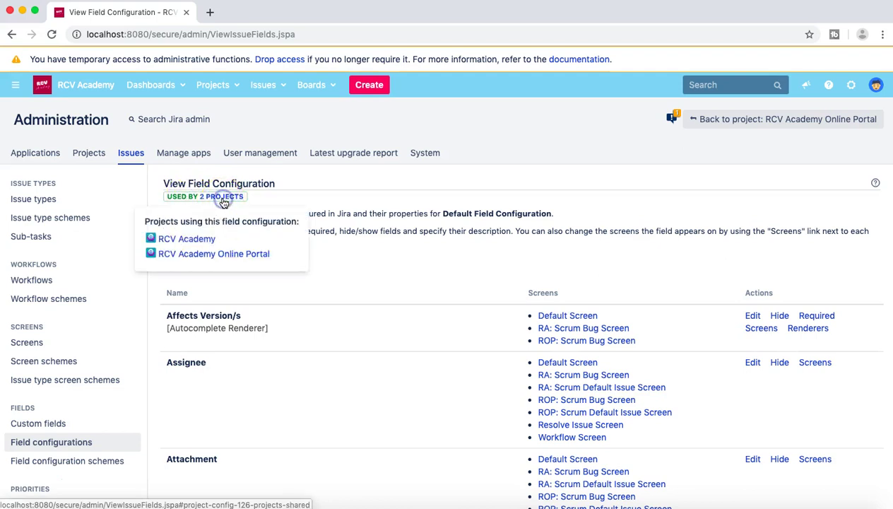
click(194, 253)
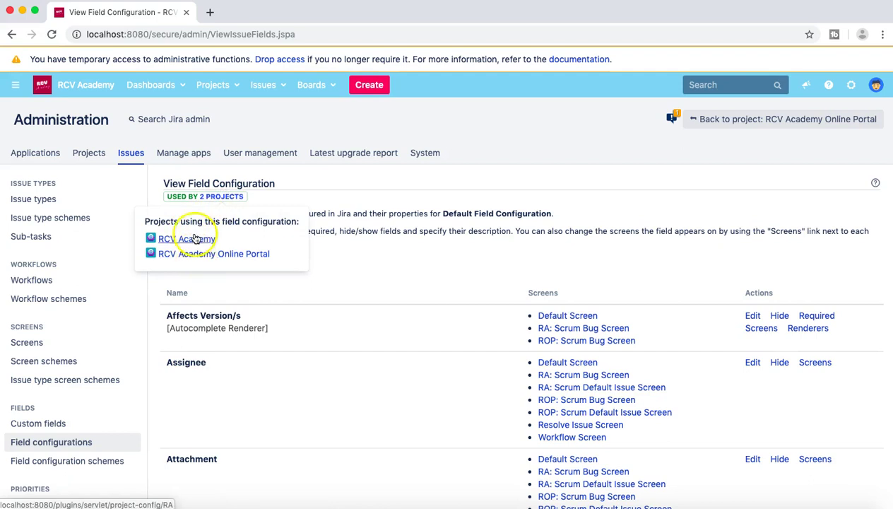
click(358, 266)
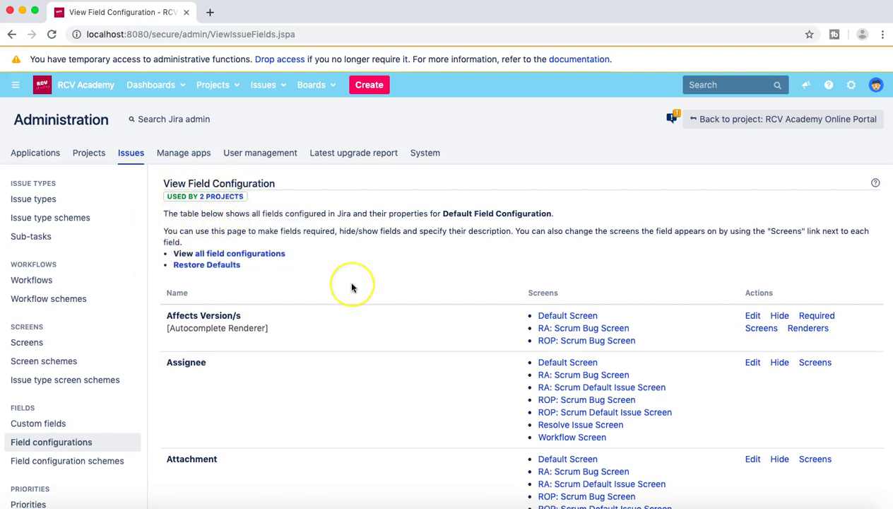
- Highlight the Affects Version/s field name in the configuration table, clear the selection and return to the page's beginning
scroll(352, 288, down, 3)
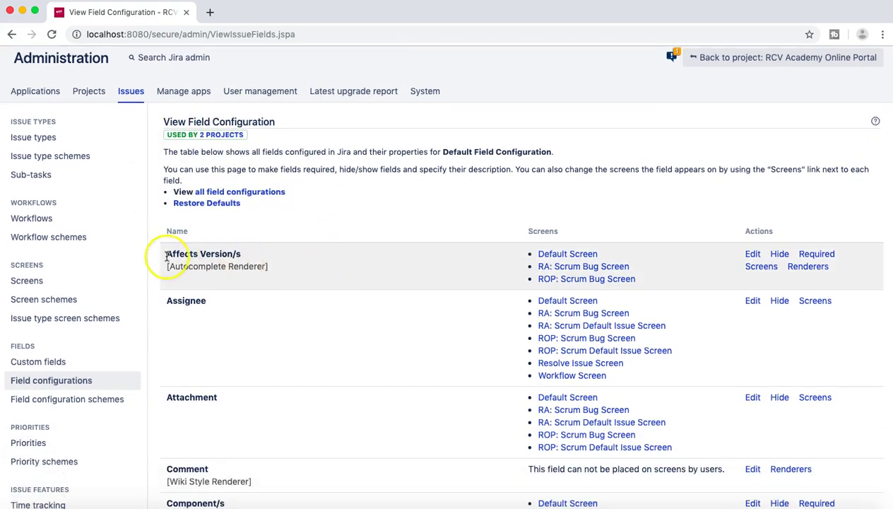
drag(190, 254, 240, 255)
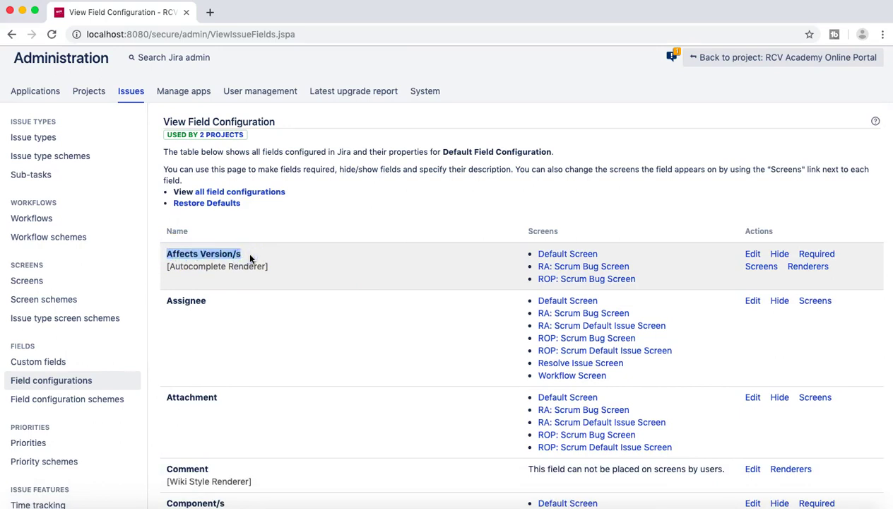
scroll(251, 260, up, 3)
click(261, 279)
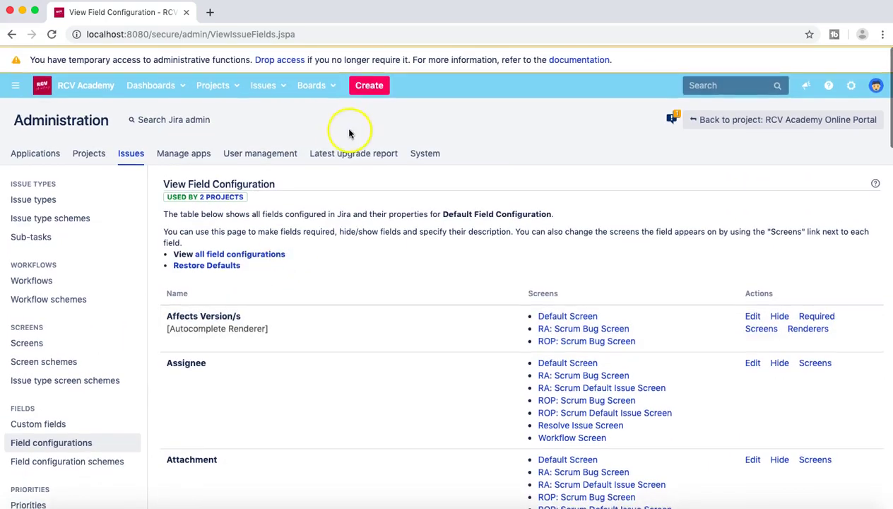
- Open the issue creation form for a Story in RCV Academy Online Portal and review its fields, highlighting the Description label
click(370, 85)
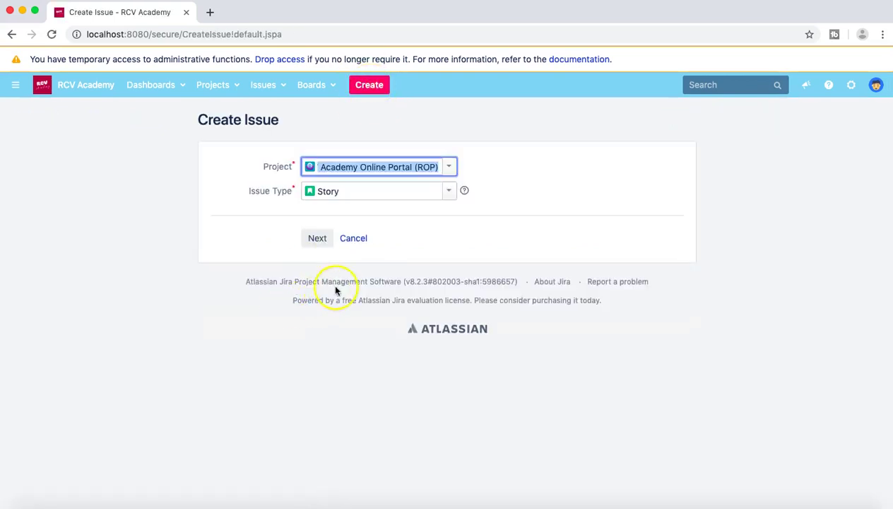
click(318, 239)
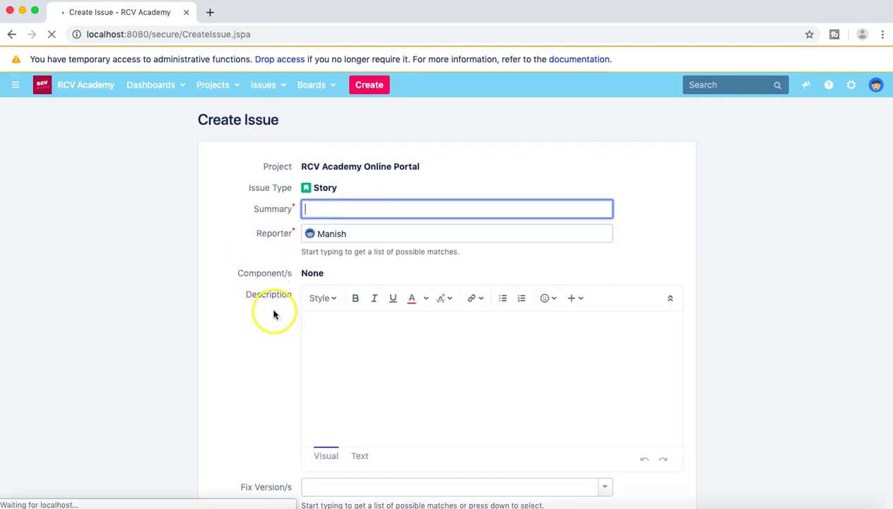
drag(248, 296, 290, 295)
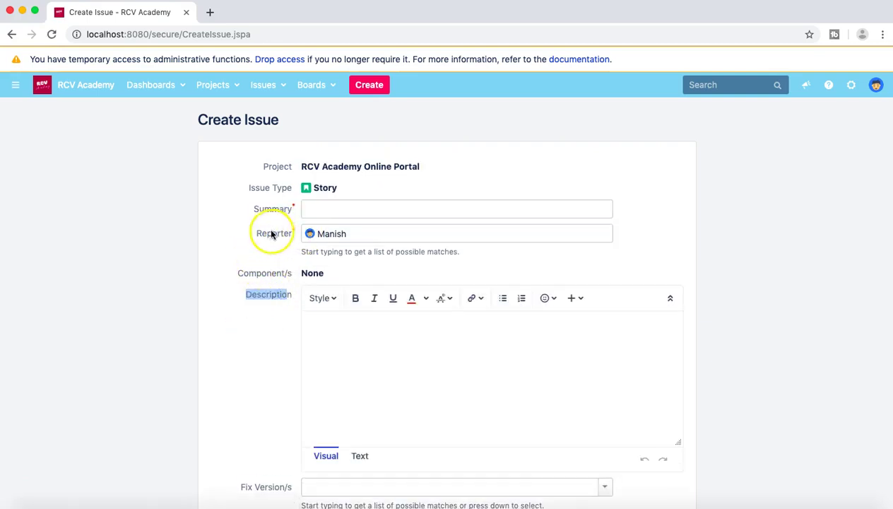
scroll(259, 366, down, 1)
scroll(258, 366, down, 2)
scroll(259, 366, up, 2)
scroll(259, 366, down, 4)
scroll(258, 366, up, 4)
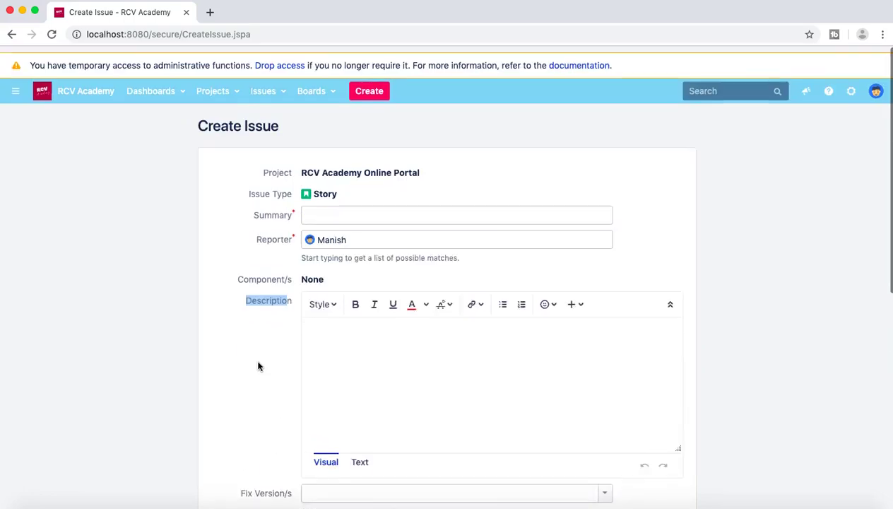
- Leave the issue creation form for the Default Field Configuration page and point out the Affects Version/s entry
click(12, 35)
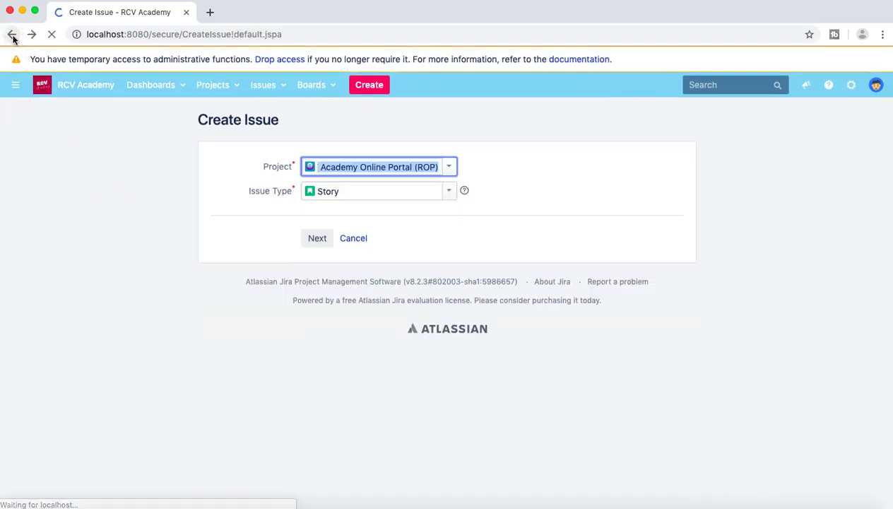
click(12, 35)
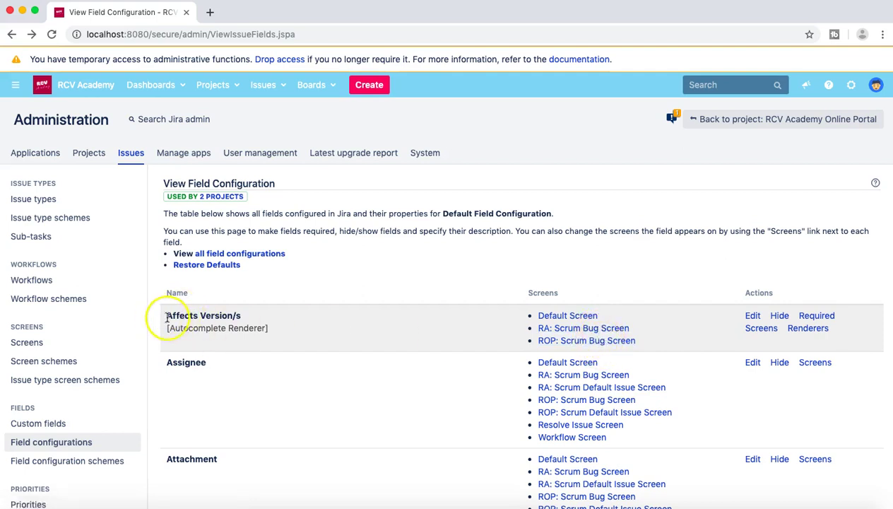
drag(166, 320, 230, 319)
click(284, 323)
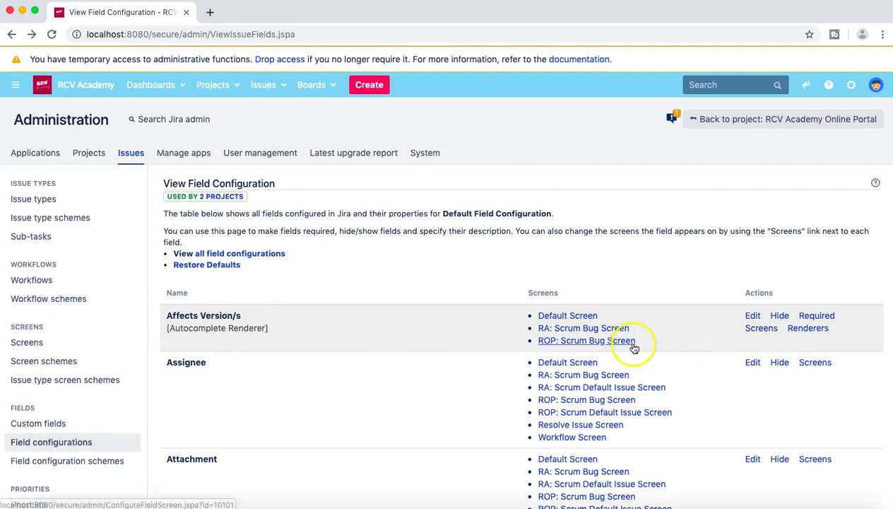
- Examine the screens and available actions listed for each field, from Affects Version/s through Assignee, Attachment, Comment, Component/s and Description
scroll(314, 395, down, 3)
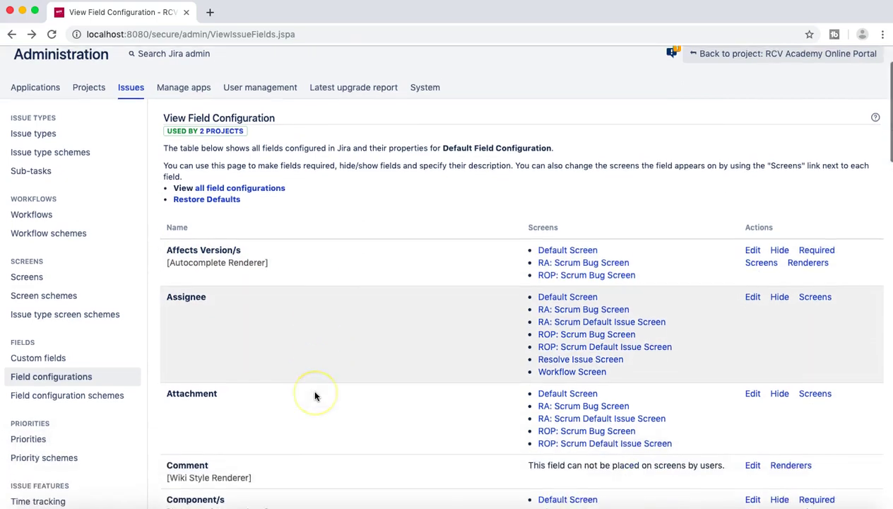
scroll(313, 392, up, 3)
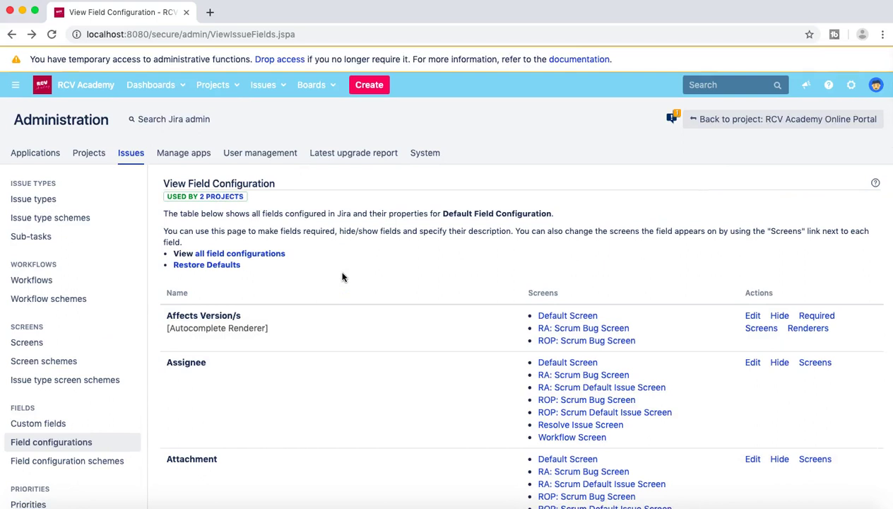
scroll(342, 277, down, 2)
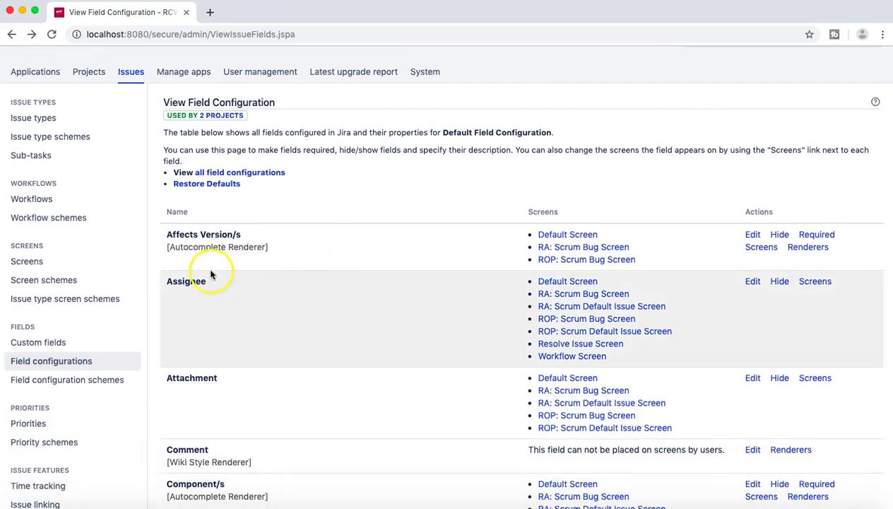
scroll(309, 379, down, 2)
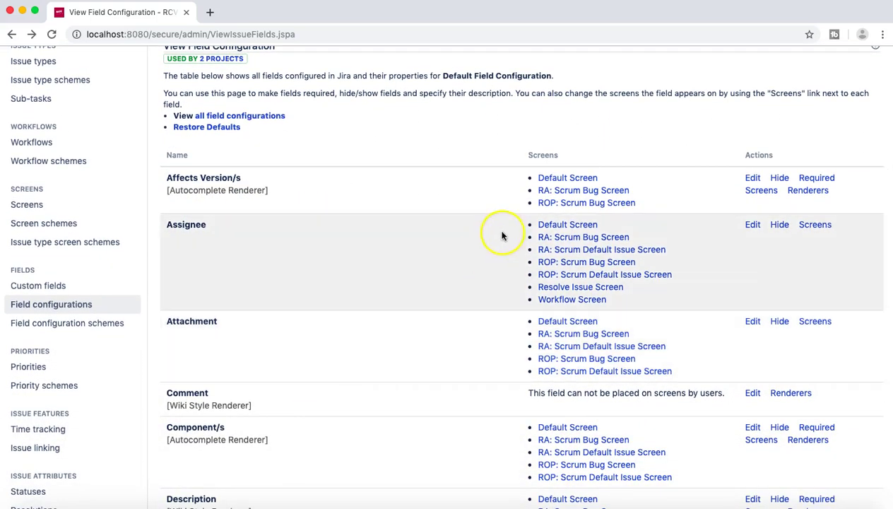
scroll(518, 230, down, 1)
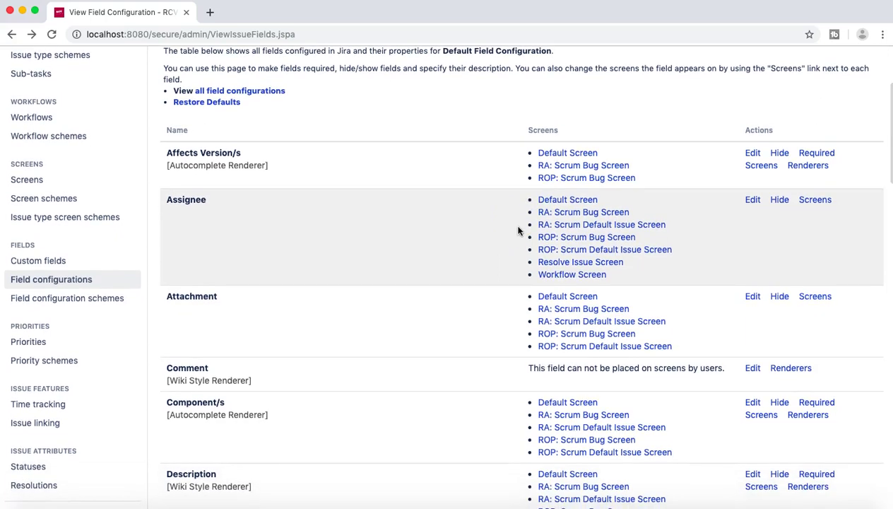
scroll(517, 231, down, 1)
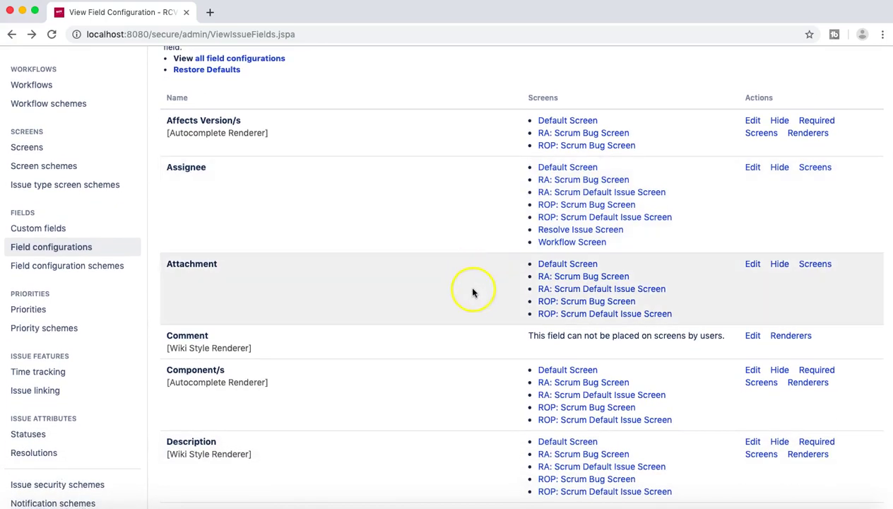
- Examine the remaining fields in the Default Field Configuration, from Due Date and the epic fields through Satisfaction date, and revisit the Attachment entry
scroll(473, 291, down, 3)
scroll(473, 293, down, 2)
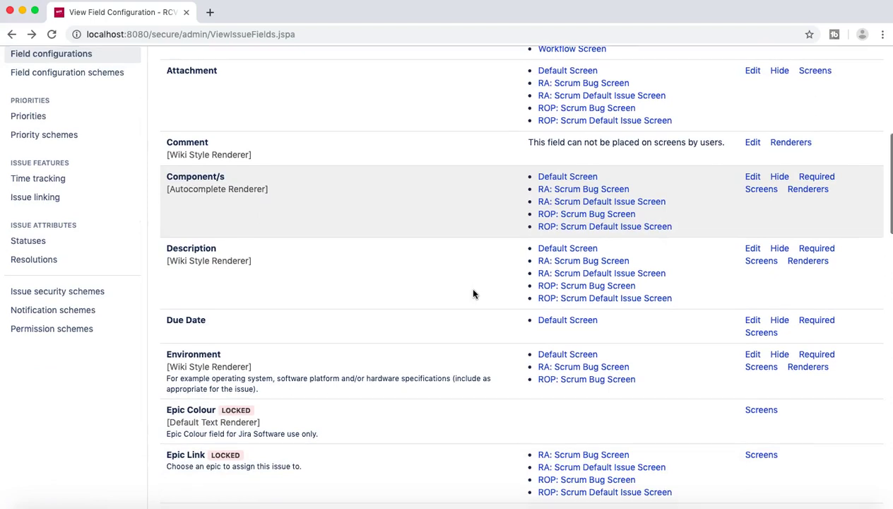
scroll(473, 293, down, 3)
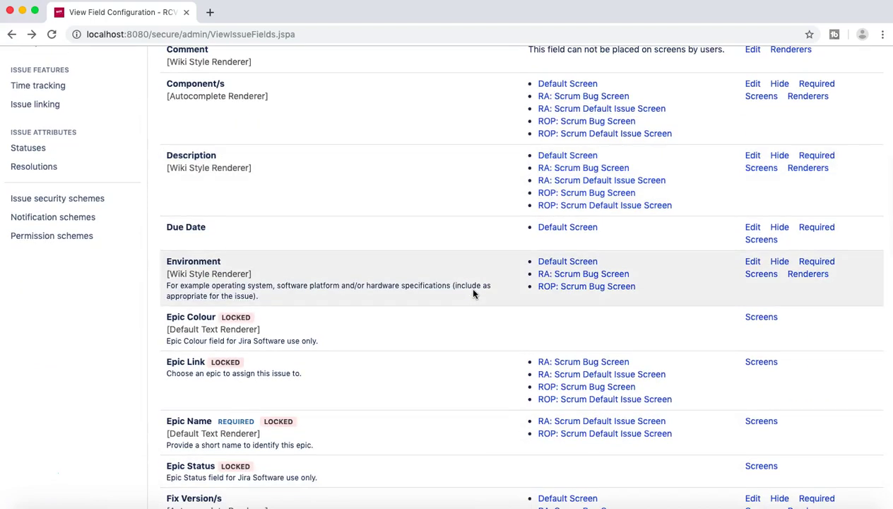
scroll(473, 293, down, 1)
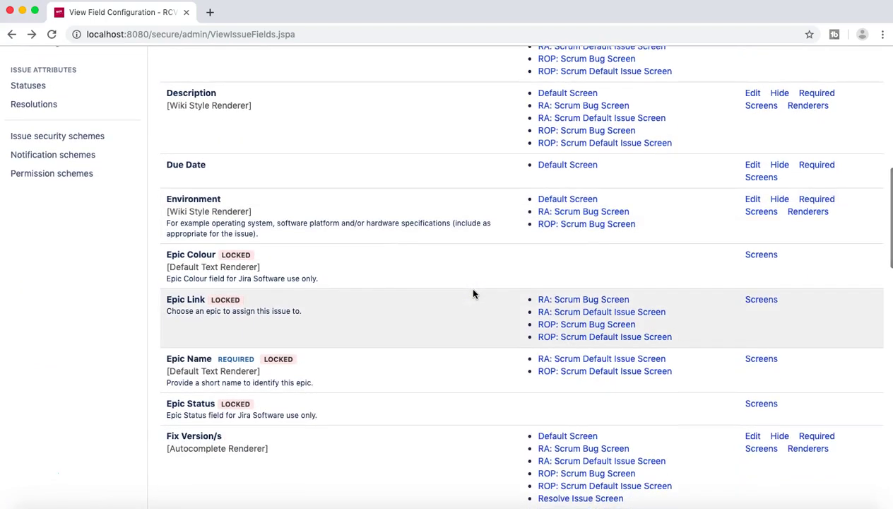
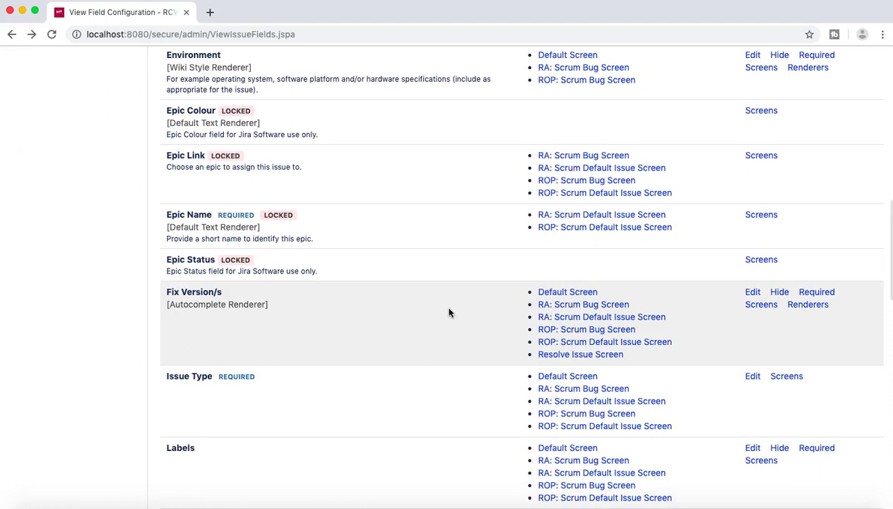
scroll(449, 312, down, 3)
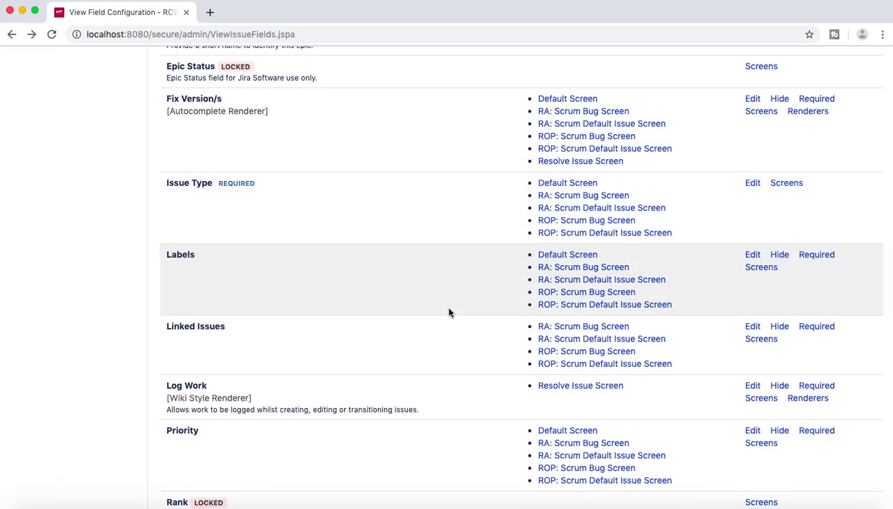
scroll(449, 313, down, 6)
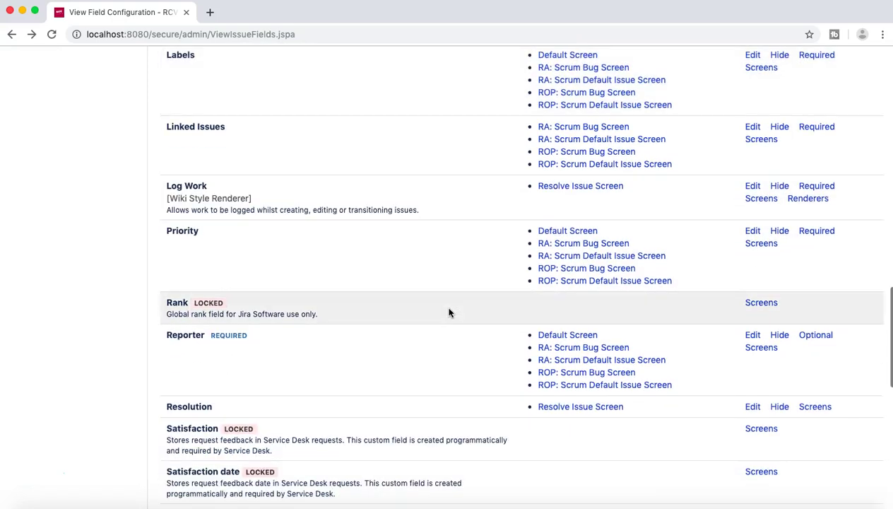
scroll(449, 312, down, 1)
scroll(449, 313, up, 15)
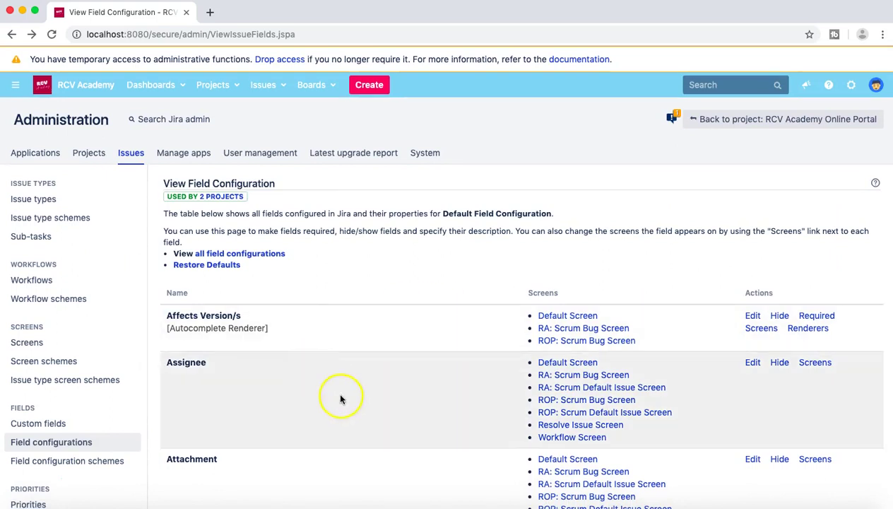
scroll(339, 392, down, 5)
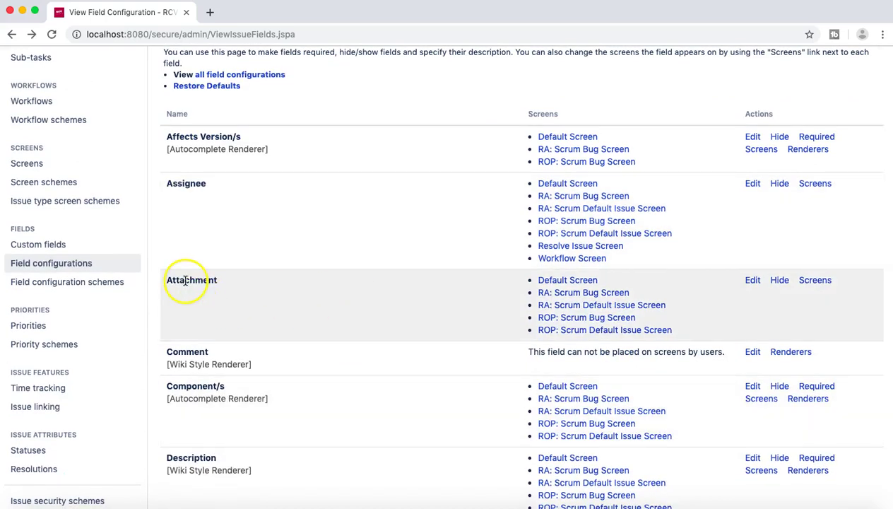
scroll(364, 260, up, 5)
- Open the issue creation form for a Task in the RCV Academy Online Portal project
click(375, 86)
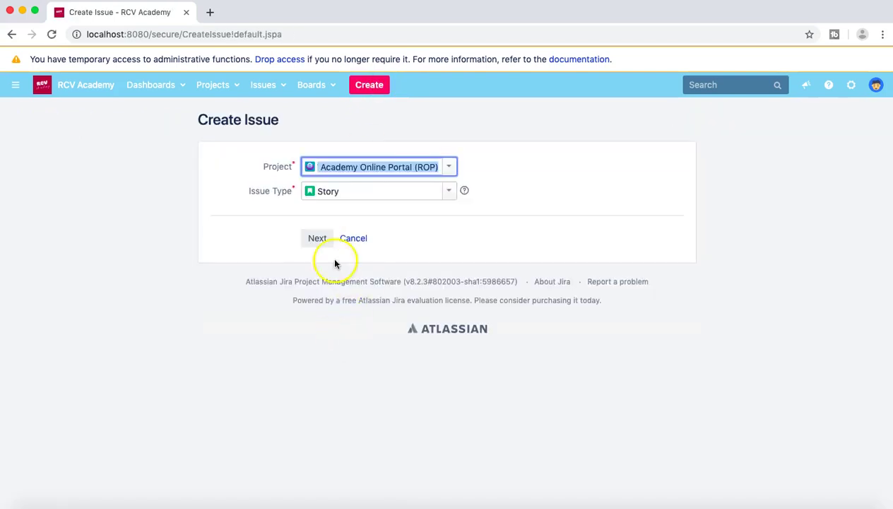
click(446, 193)
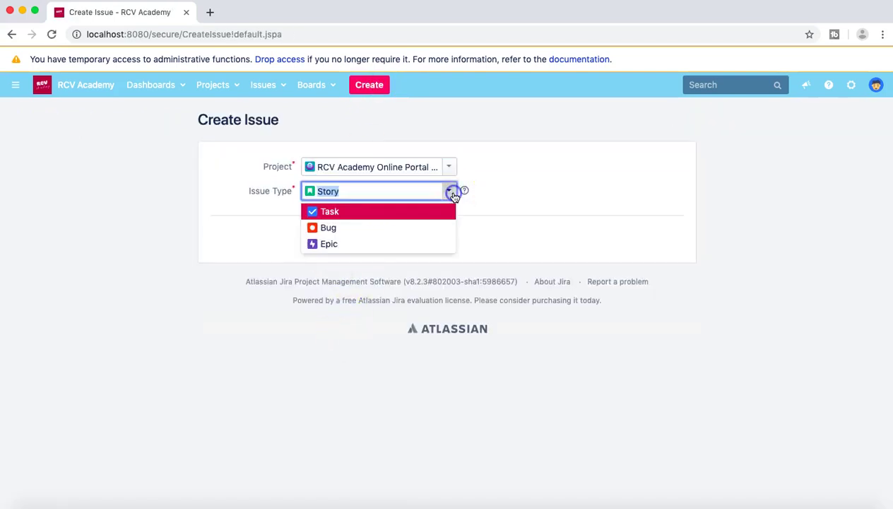
click(364, 212)
click(319, 237)
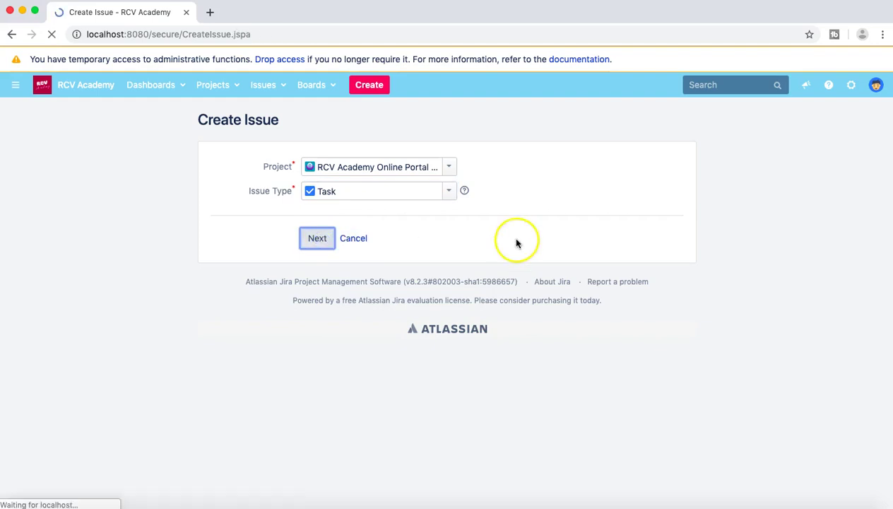
- Review the fields on the Task creation form, from Description and Fix Version/s through Attachment, Assignee, Epic Link and Sprint
scroll(340, 382, down, 5)
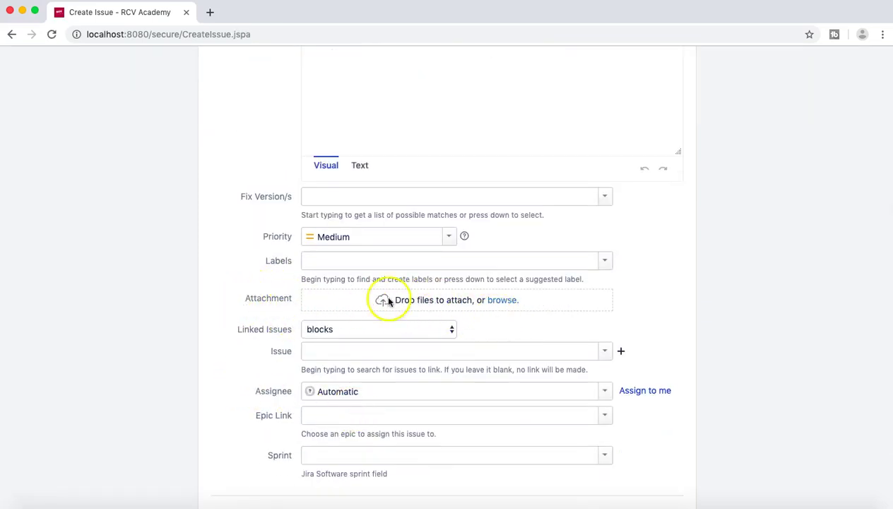
scroll(217, 346, down, 2)
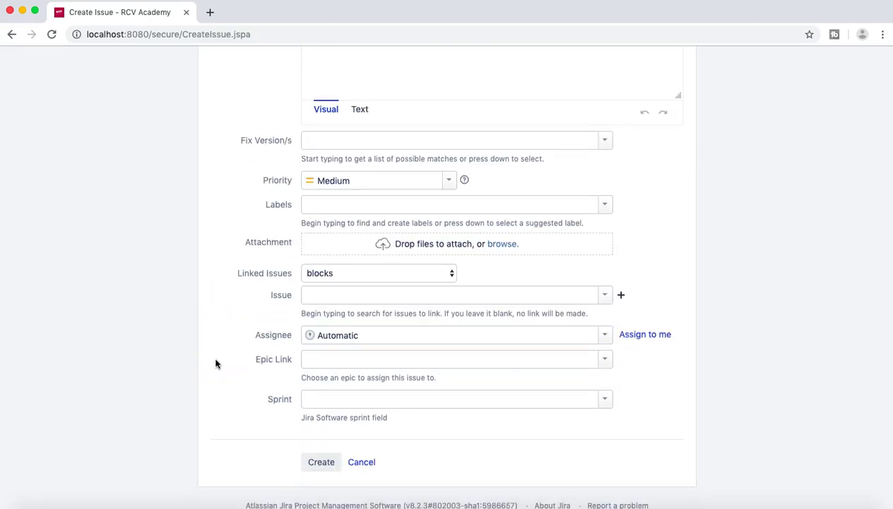
scroll(235, 296, up, 2)
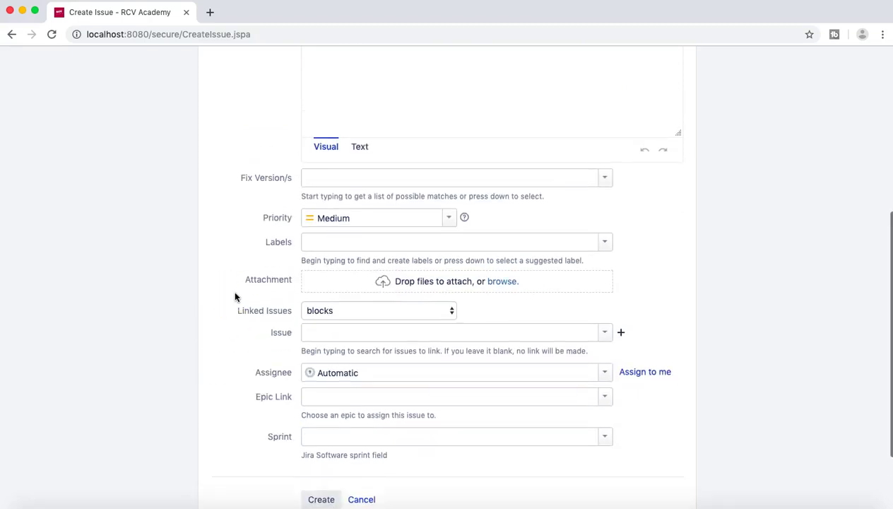
scroll(236, 297, down, 1)
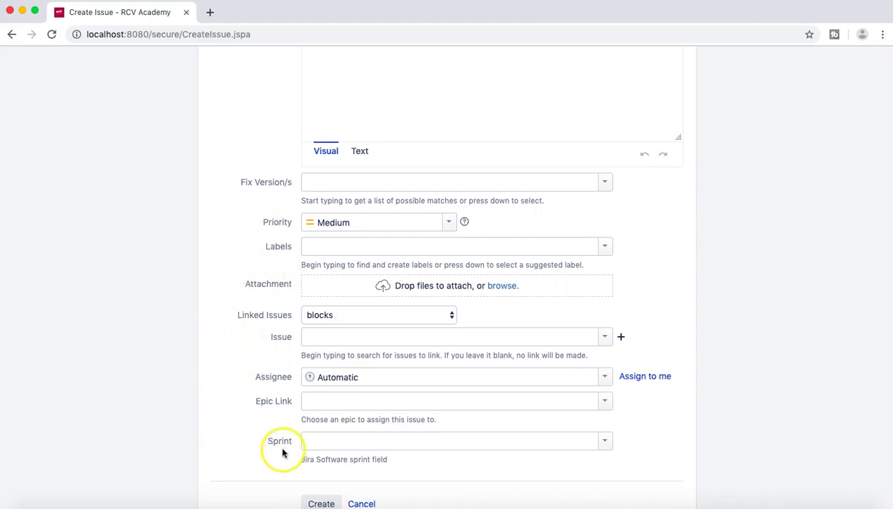
scroll(254, 449, down, 2)
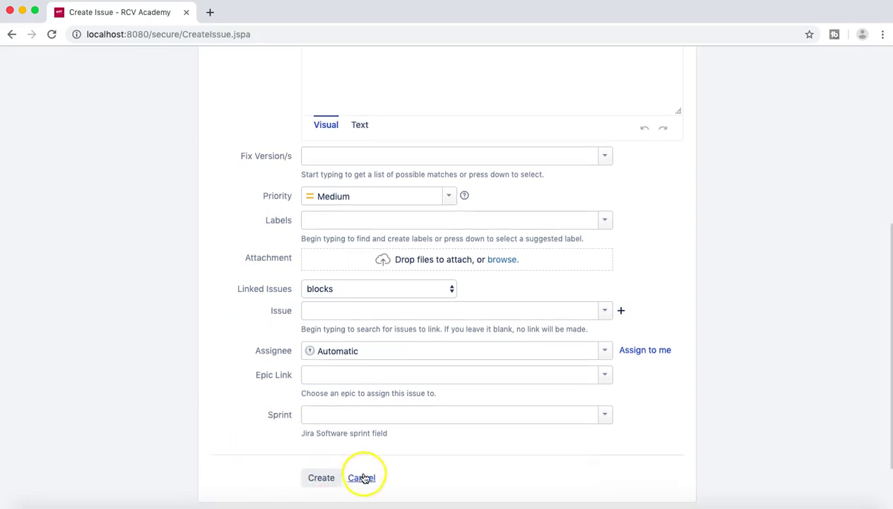
scroll(257, 276, up, 5)
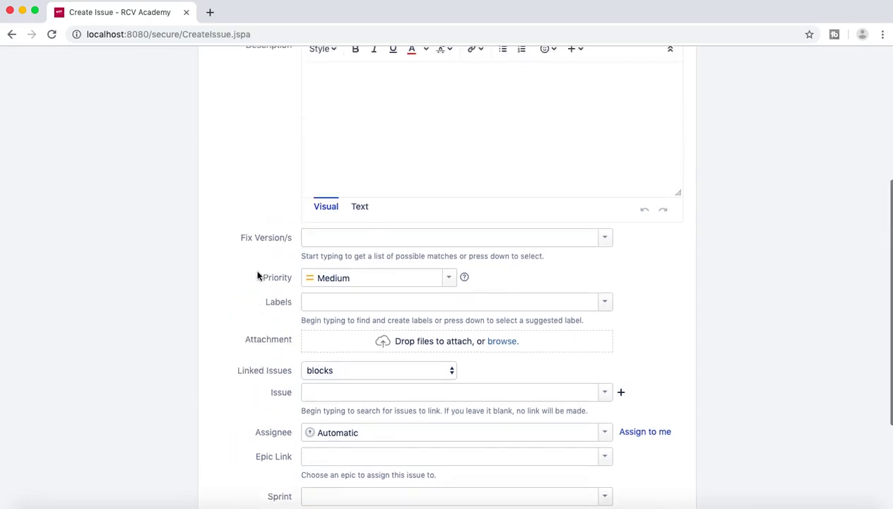
scroll(257, 276, up, 4)
scroll(257, 275, down, 11)
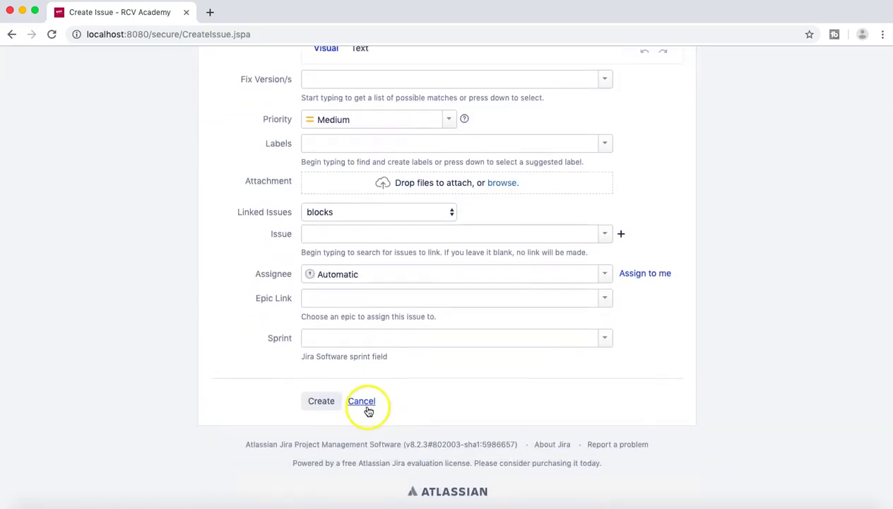
- Cancel the issue creation and open the Default Field Configuration from the RCV Academy Online Portal project settings
click(366, 407)
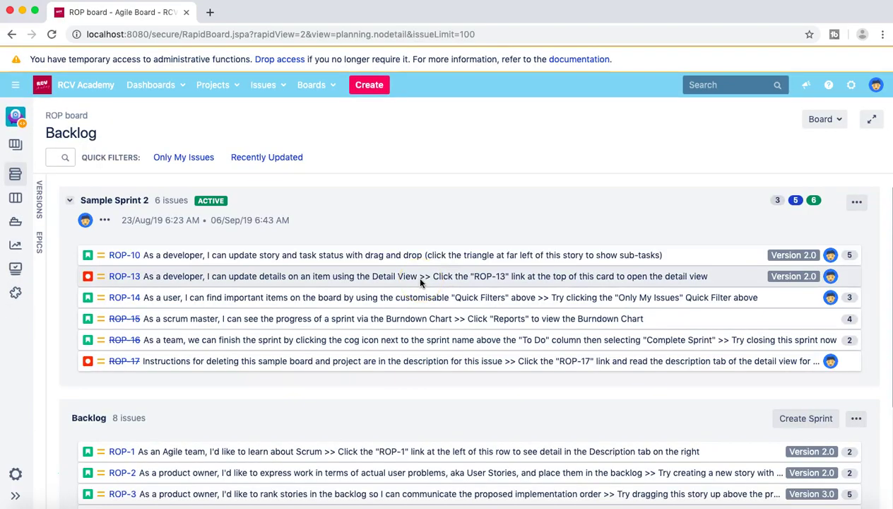
click(15, 474)
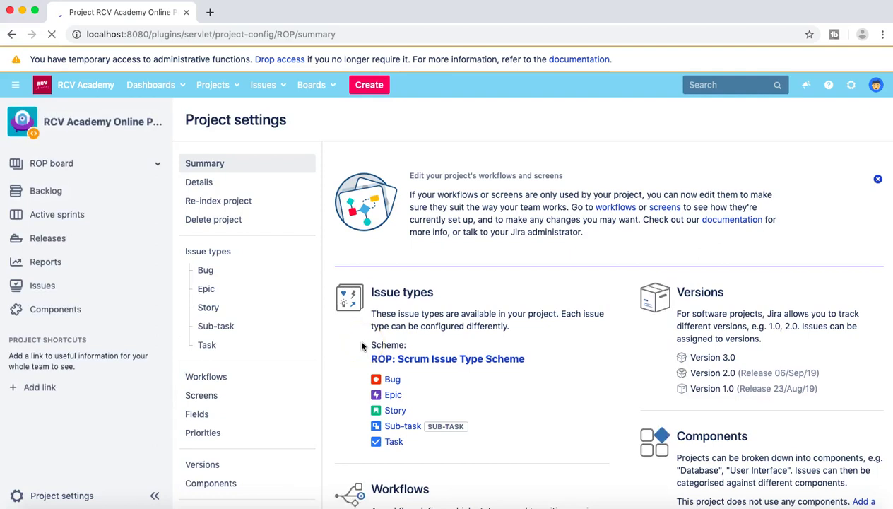
scroll(361, 345, down, 5)
scroll(361, 344, down, 10)
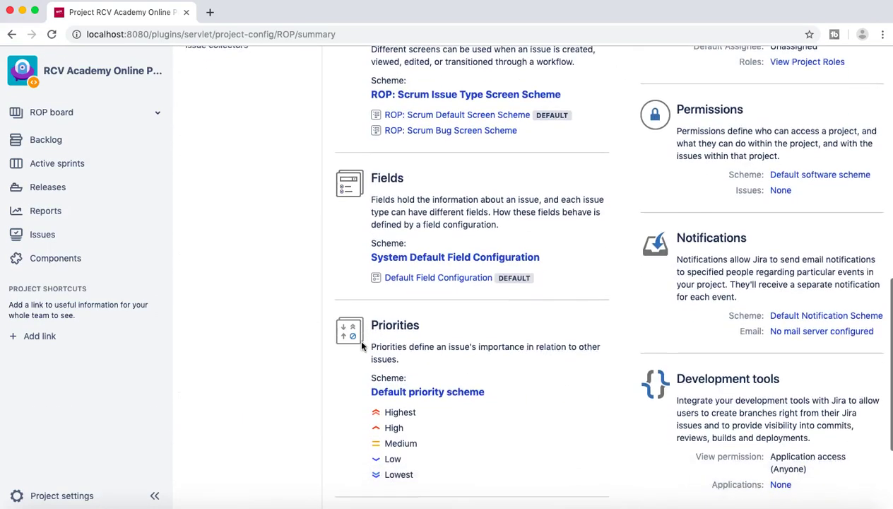
click(440, 246)
click(439, 247)
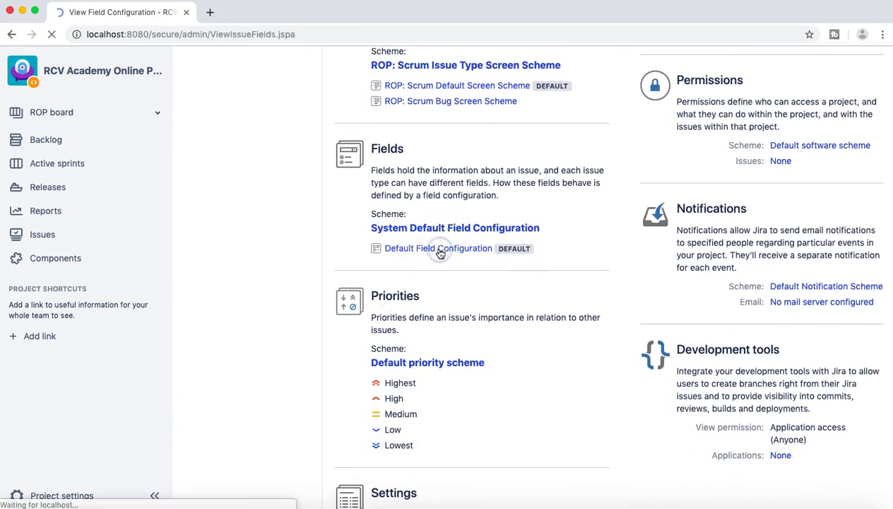
- Open RA: Scrum Default Issue Screen from the Attachment field's entry and remove the Attachment field from that screen
scroll(453, 388, down, 5)
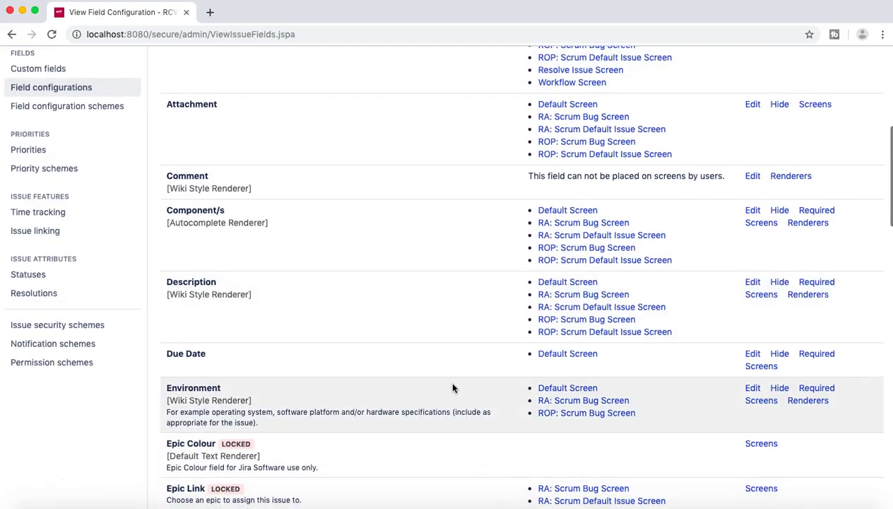
scroll(453, 387, down, 2)
scroll(453, 387, up, 3)
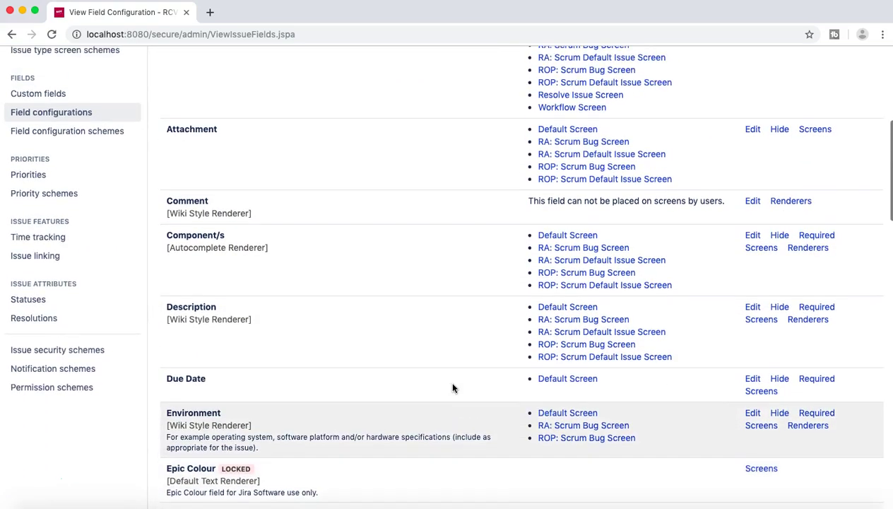
scroll(453, 388, up, 2)
click(442, 271)
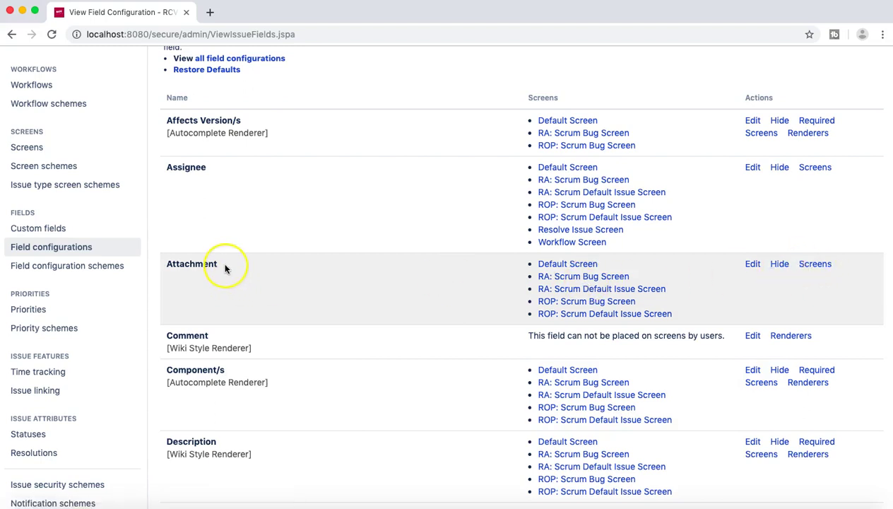
click(597, 278)
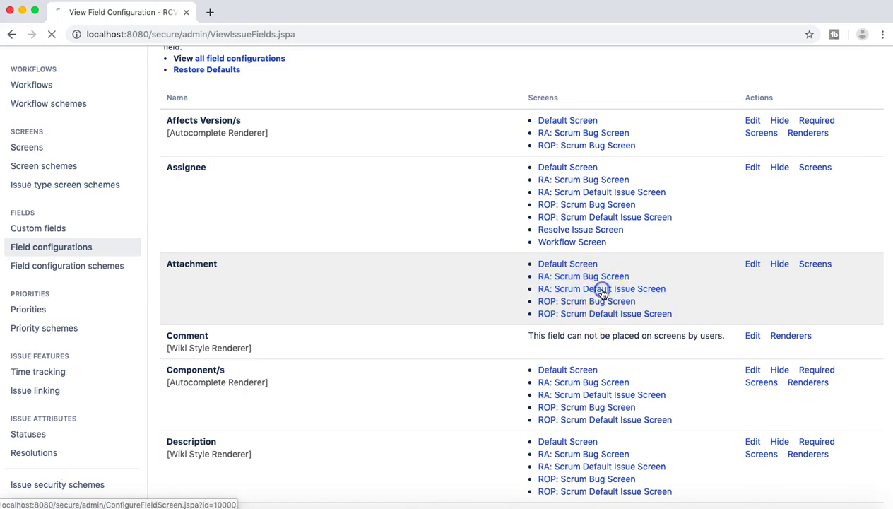
scroll(340, 388, down, 5)
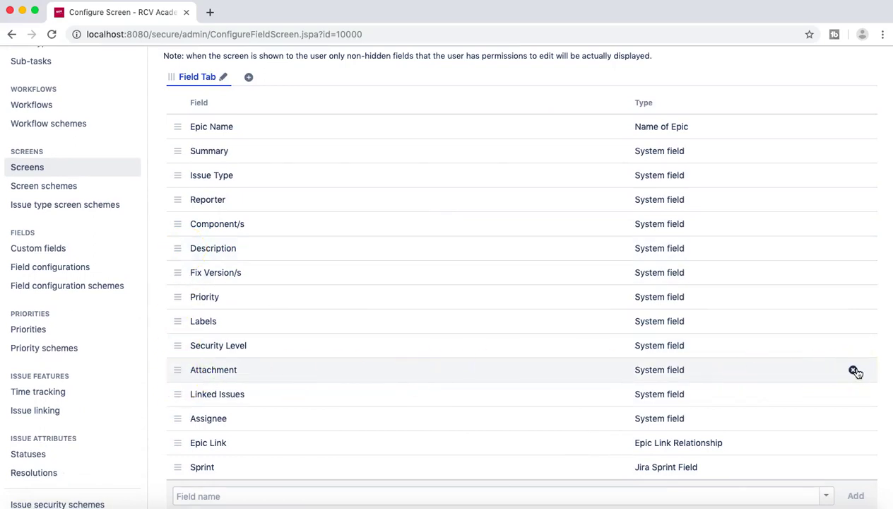
click(855, 369)
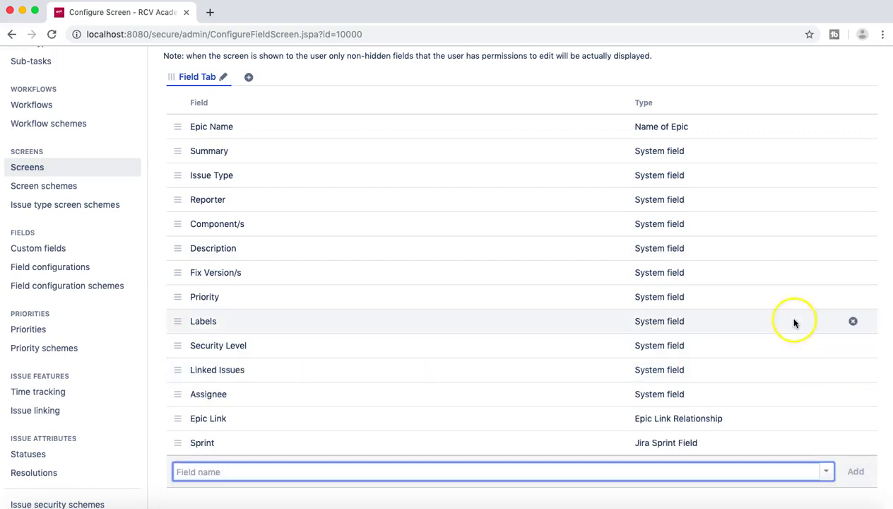
- Highlight the screen name RA: Scrum Default Issue Screen in the page description and clear the selection
scroll(797, 306, up, 3)
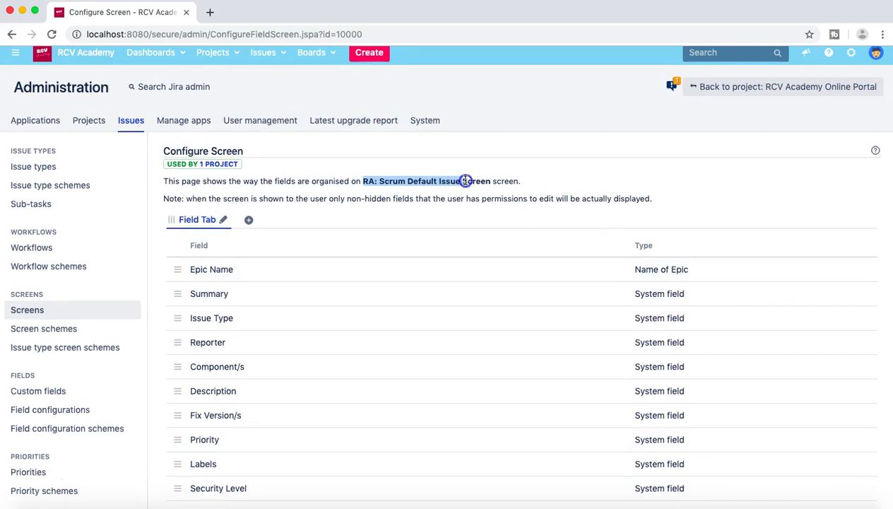
drag(491, 181, 493, 181)
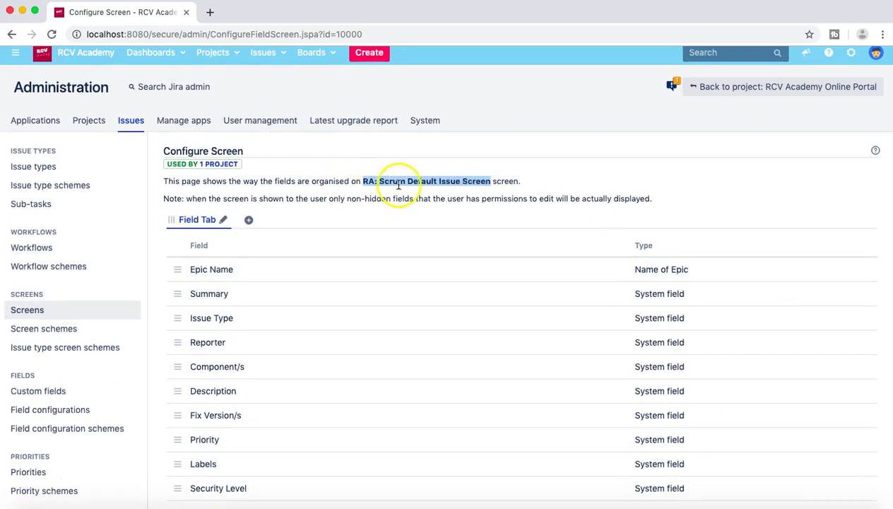
click(389, 181)
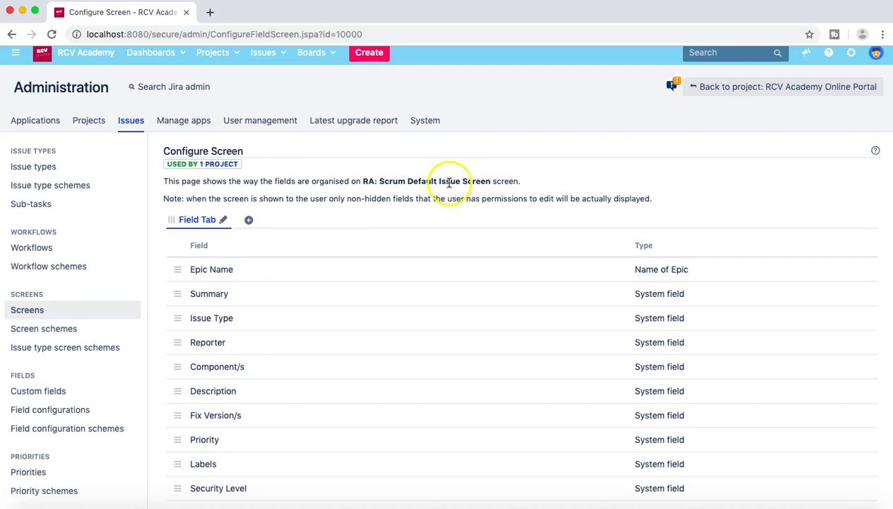
- Check the fields left on the configured screen and return to the RCV Academy Online Portal project settings
scroll(449, 182, up, 1)
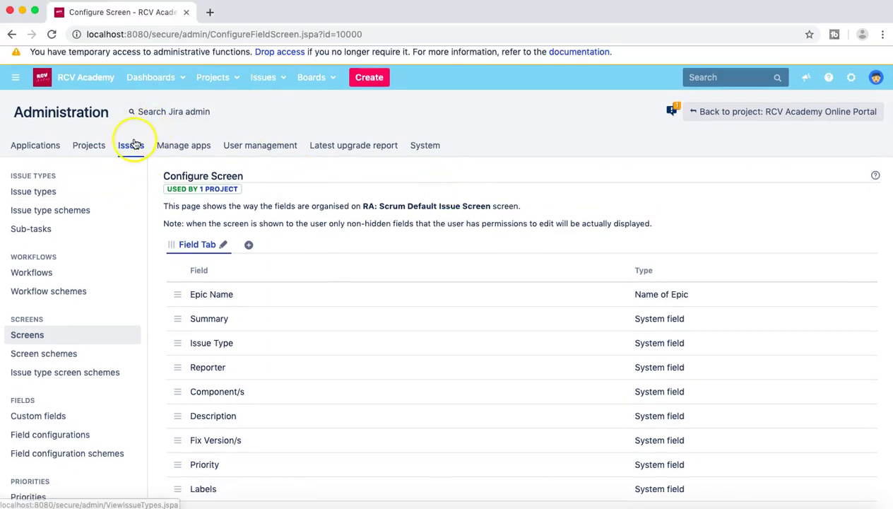
scroll(333, 291, down, 5)
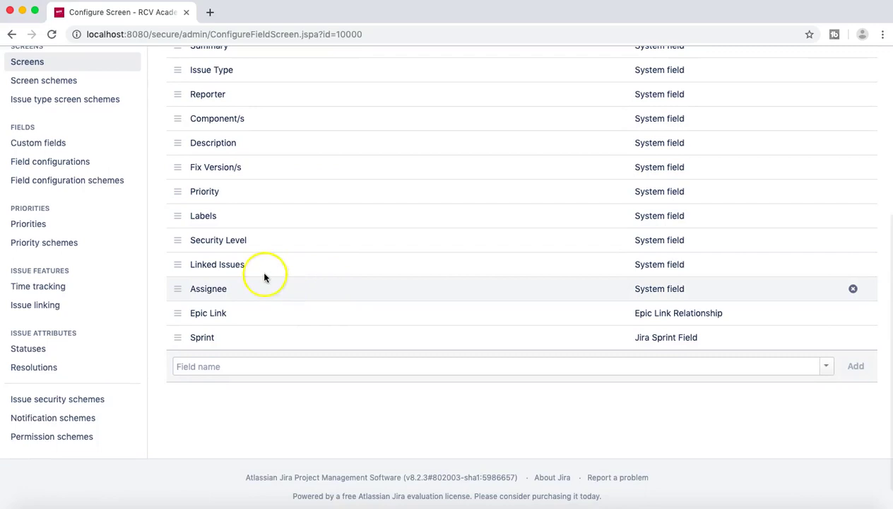
scroll(265, 276, up, 5)
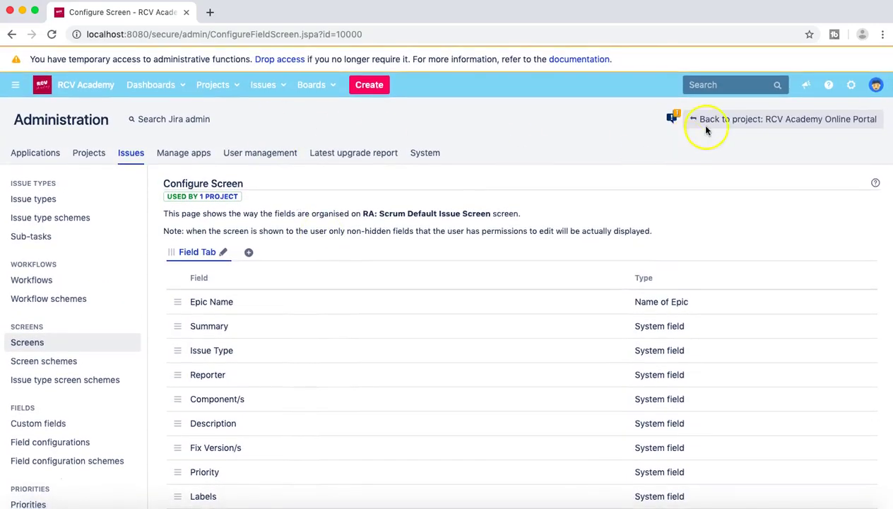
click(720, 119)
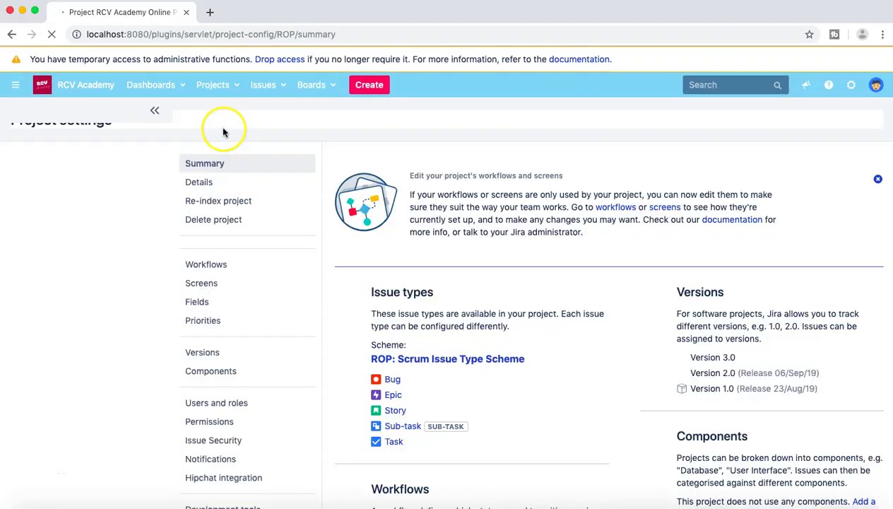
- Switch to the RCV Academy (RA) project, start a new Task issue and check its creation form for the Attachment field
click(236, 88)
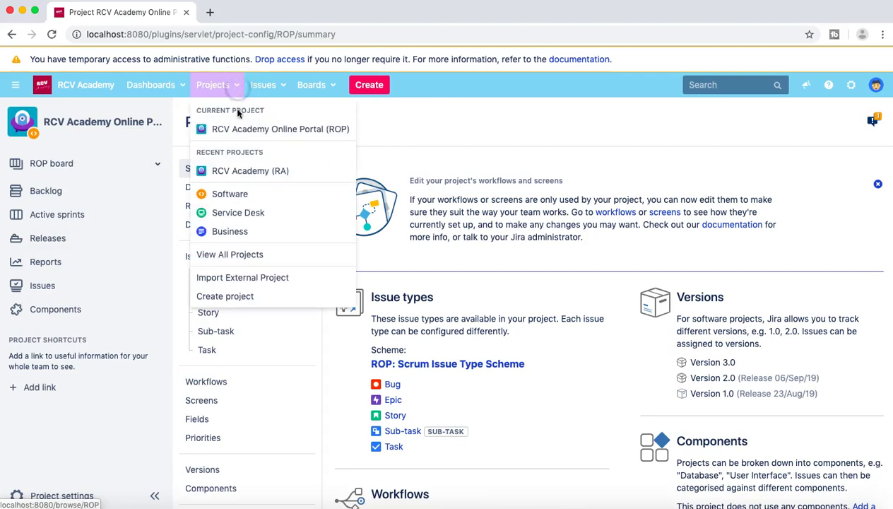
click(241, 171)
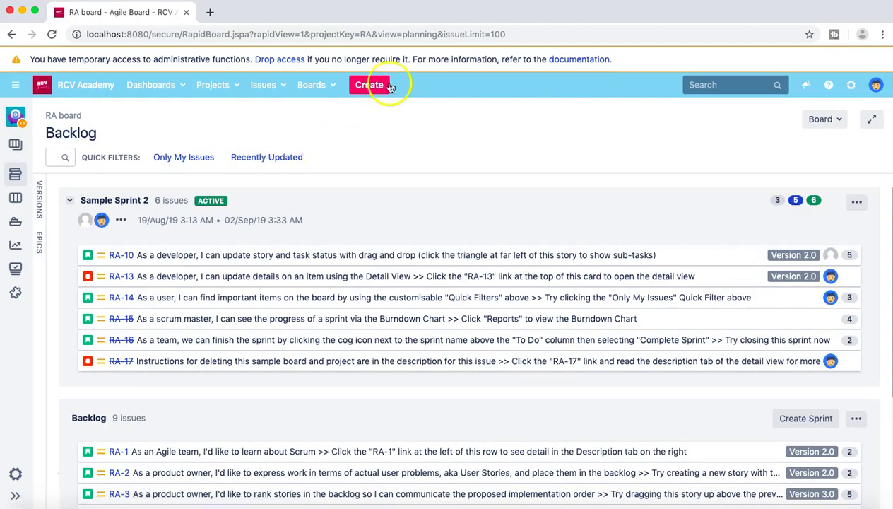
click(369, 85)
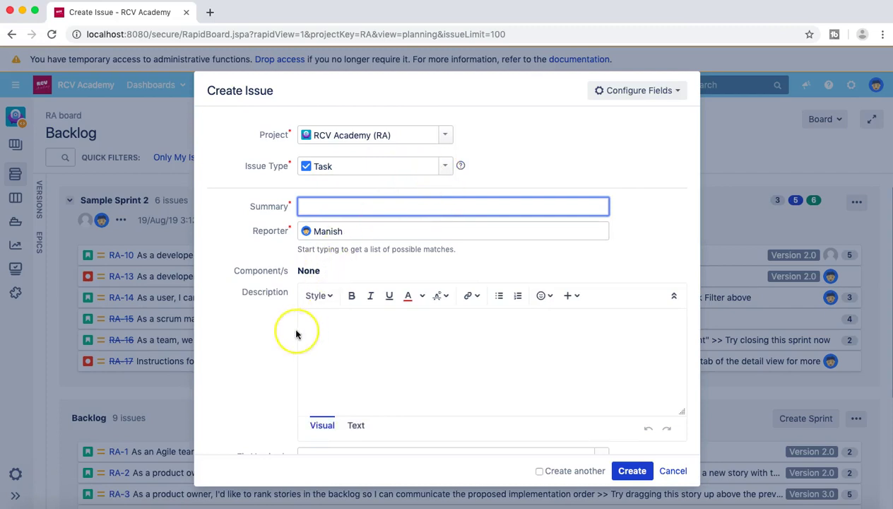
scroll(296, 334, down, 10)
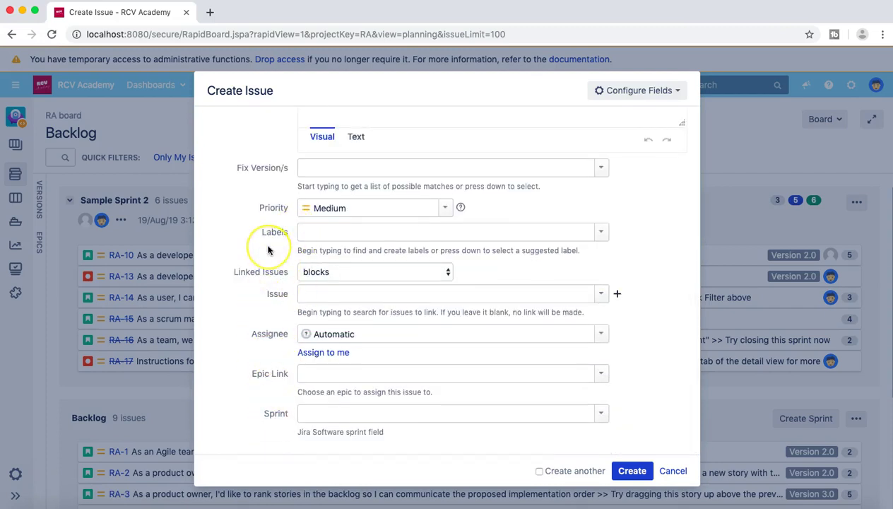
scroll(269, 248, up, 10)
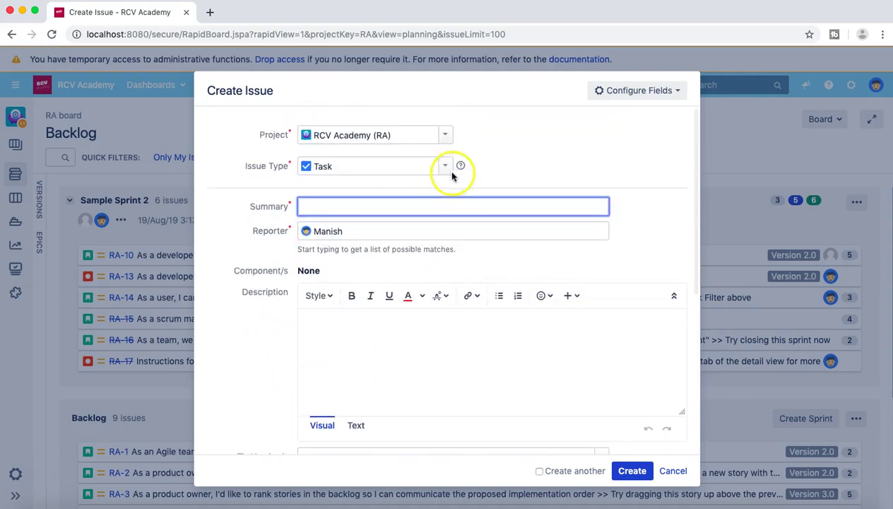
- Switch the new issue's type to Bug, check that form for the Attachment field, and discard the issue
click(444, 167)
click(385, 201)
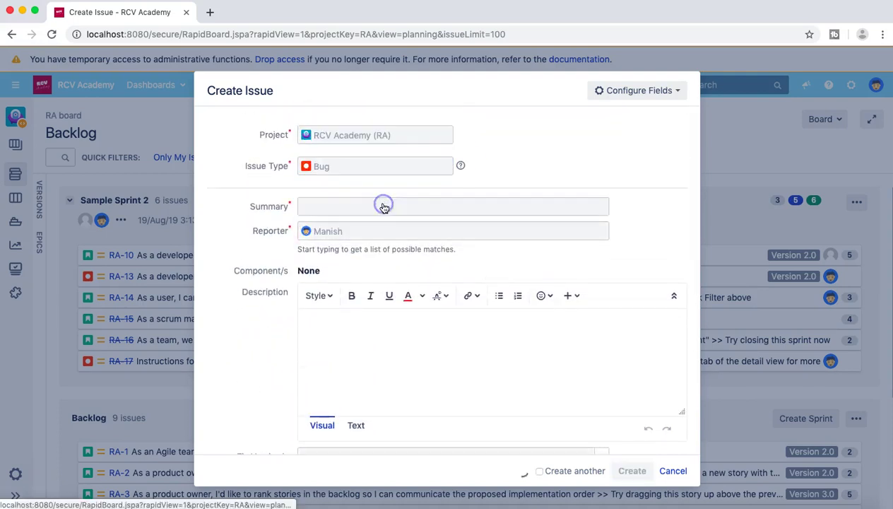
scroll(254, 332, down, 7)
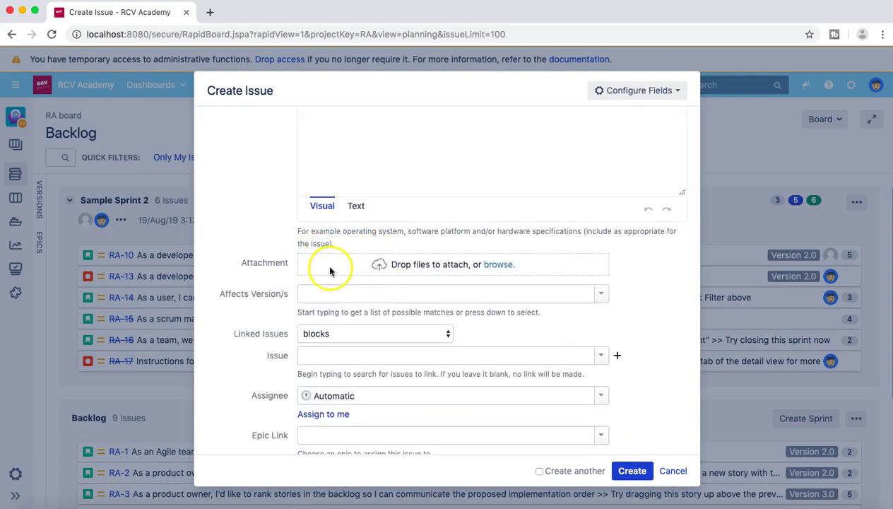
click(675, 472)
click(550, 181)
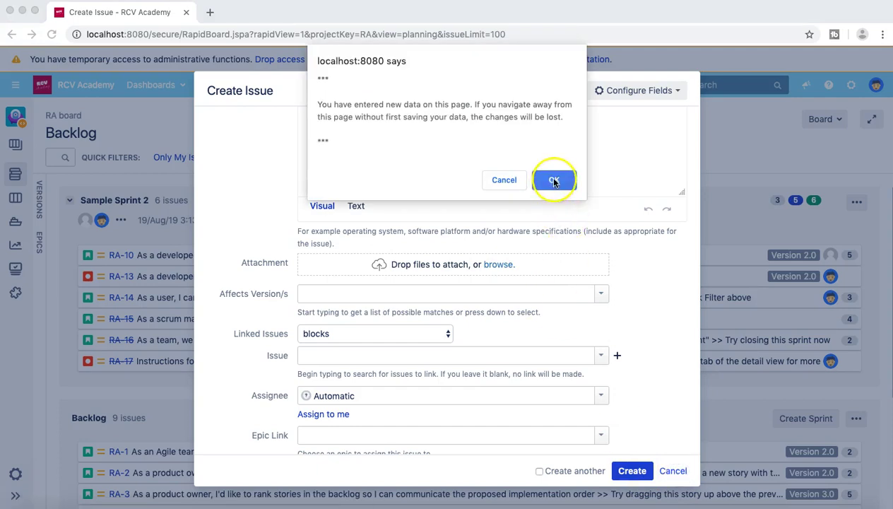
- Open the Default Field Configuration from the RCV Academy project settings
click(15, 474)
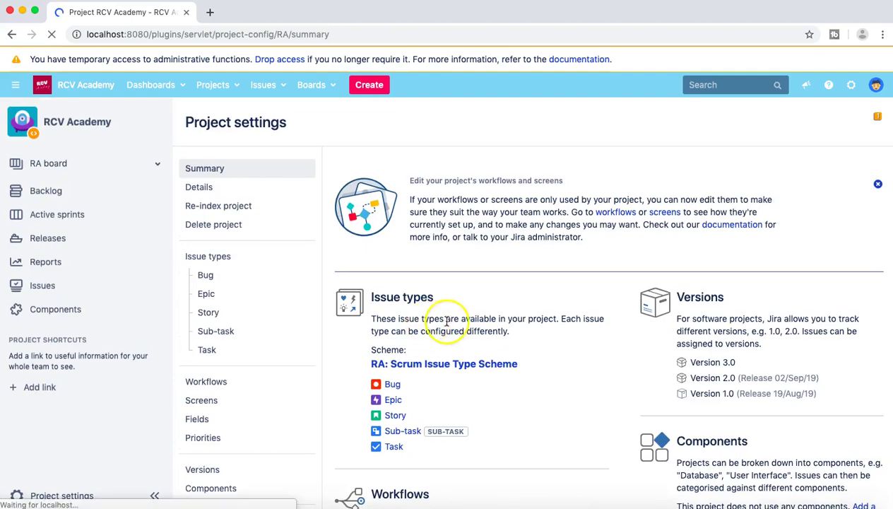
scroll(525, 319, down, 8)
scroll(527, 315, down, 1)
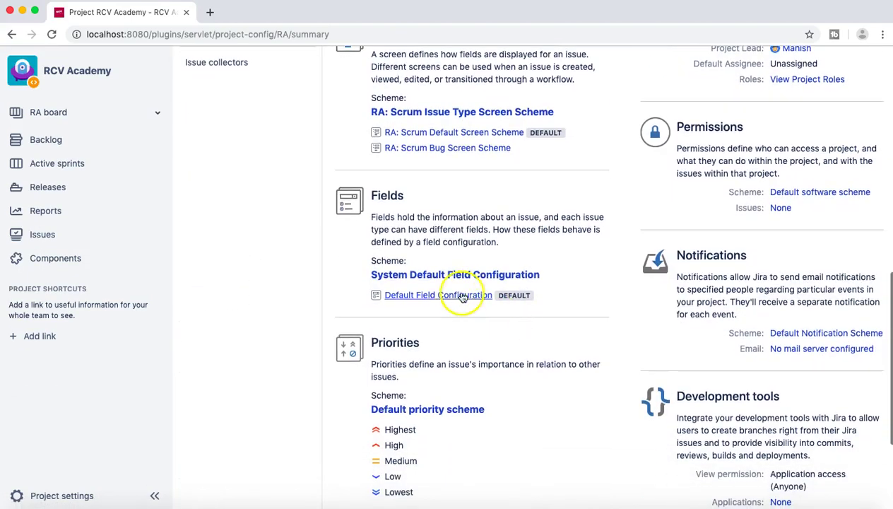
click(456, 298)
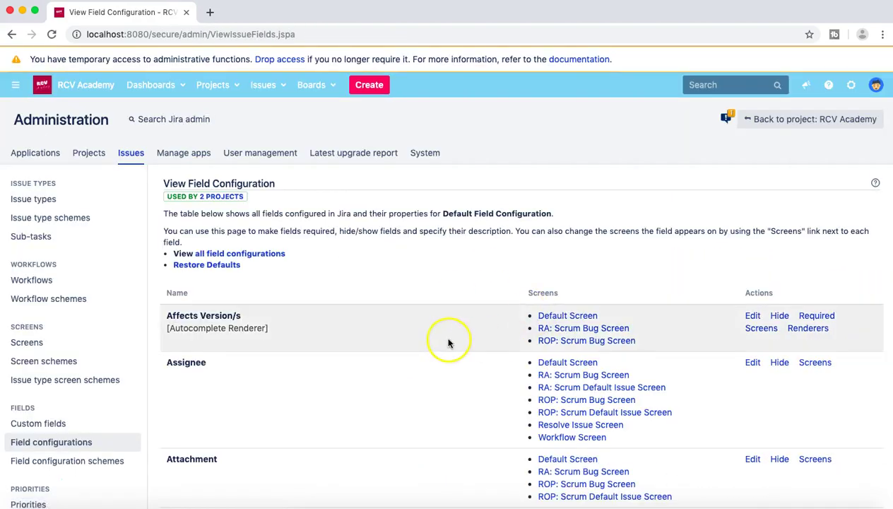
- Associate the Attachment field with RA: Scrum Default Issue Screen, save the association, and check the field's listed screens
scroll(446, 341, down, 5)
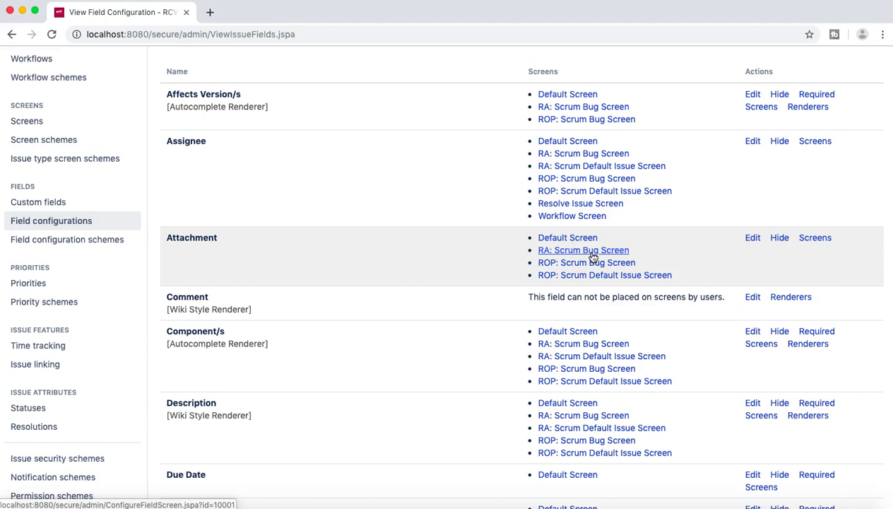
click(570, 276)
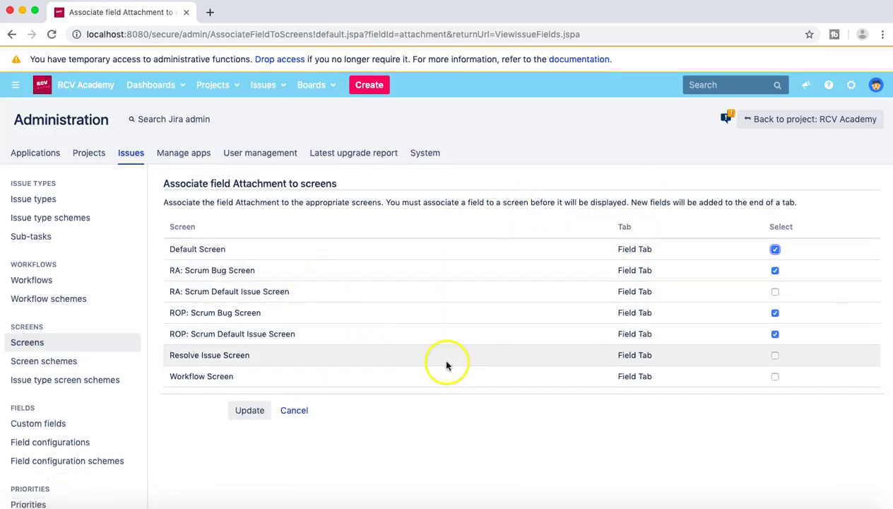
scroll(446, 365, down, 1)
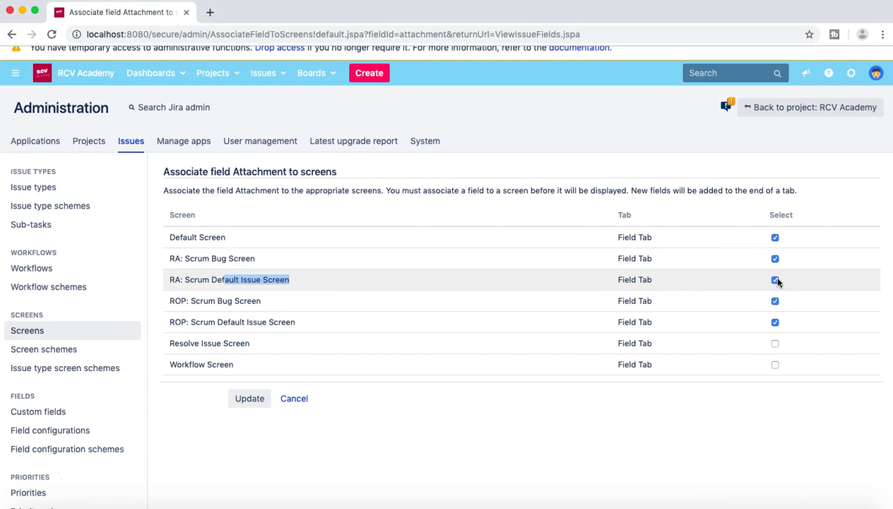
click(254, 399)
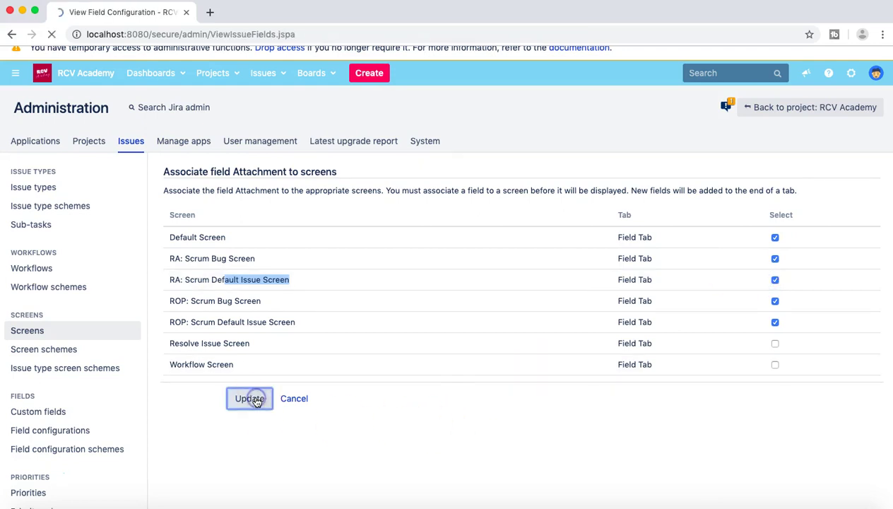
scroll(319, 413, down, 5)
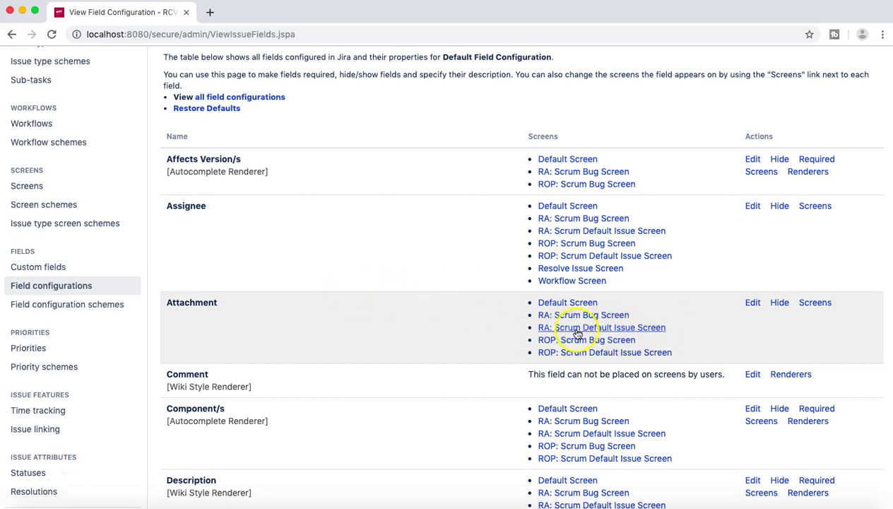
- Start creating a Task in the RCV Academy (RA) project and look for the Attachment field on its full-page form
scroll(458, 297, up, 1)
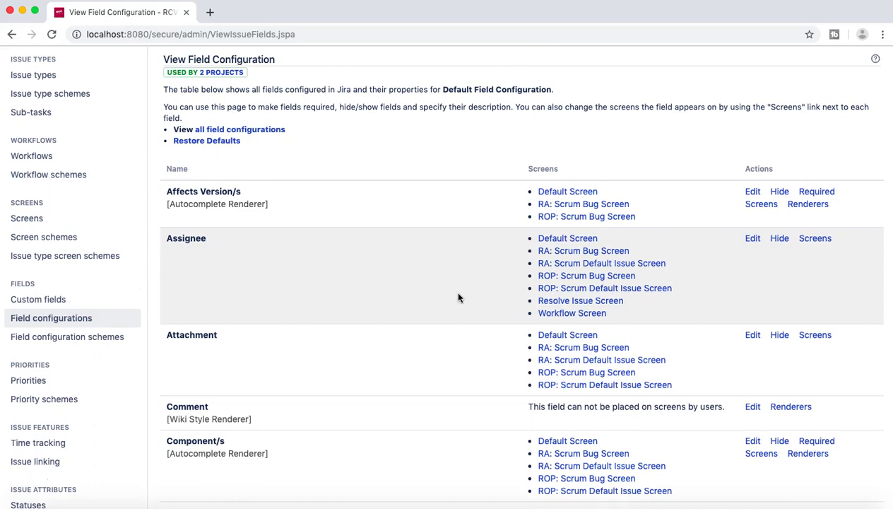
scroll(458, 297, up, 2)
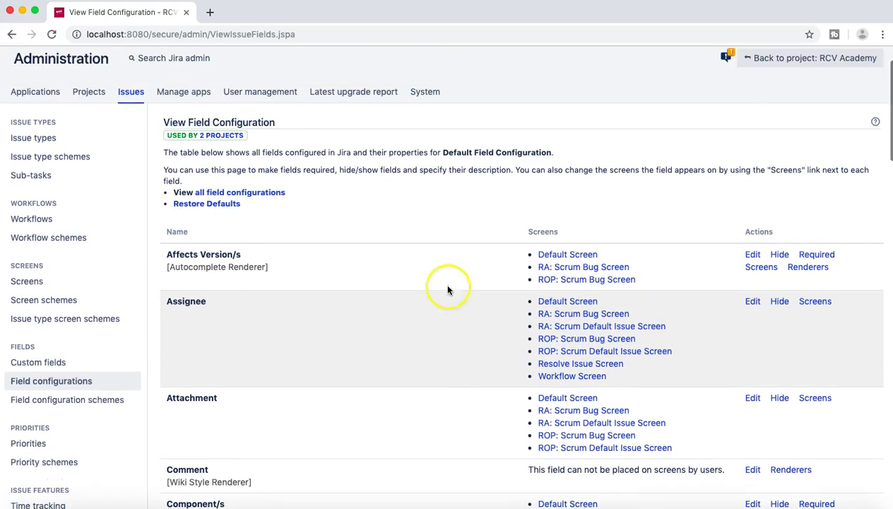
scroll(424, 248, up, 2)
click(370, 85)
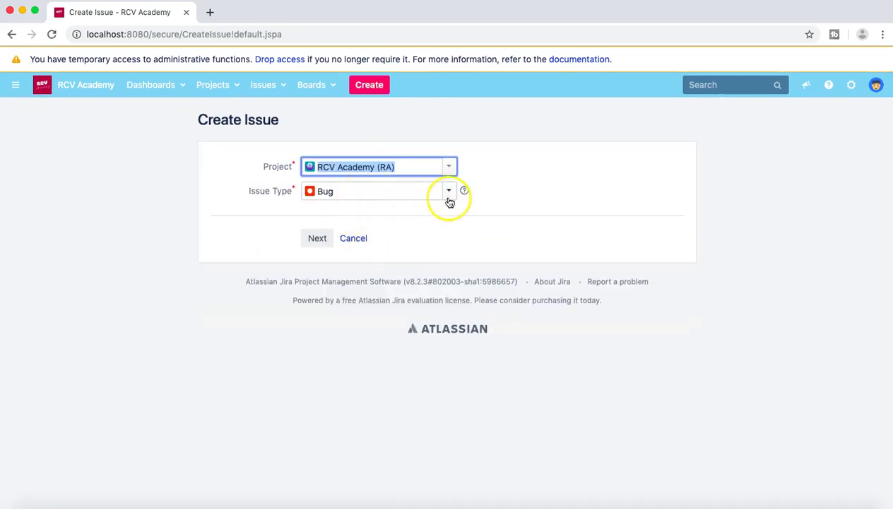
click(448, 190)
click(347, 213)
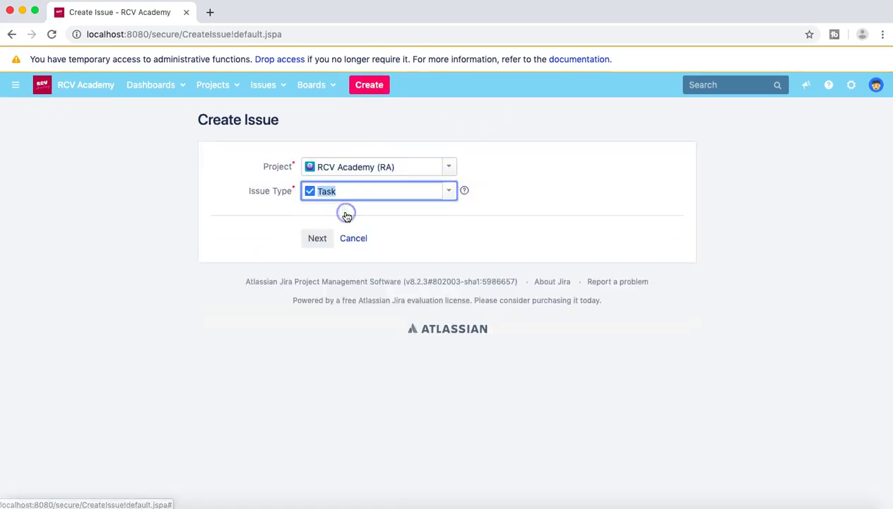
click(318, 239)
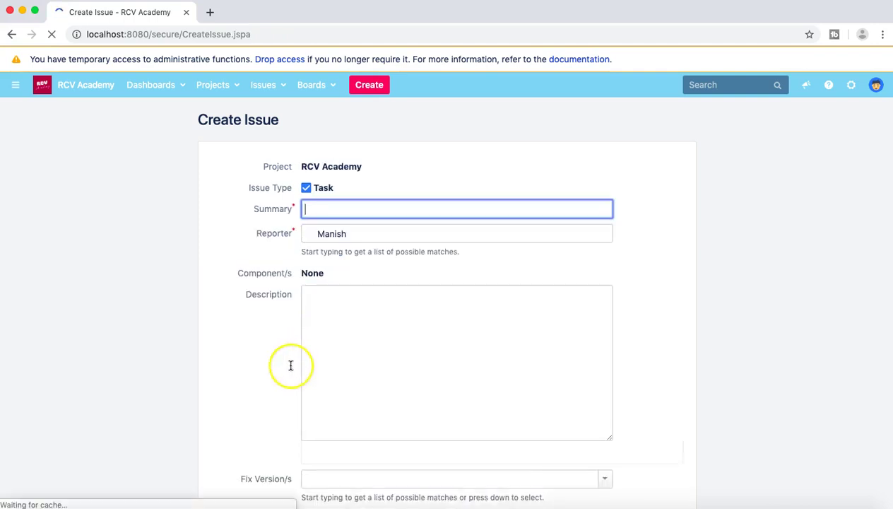
scroll(289, 365, down, 10)
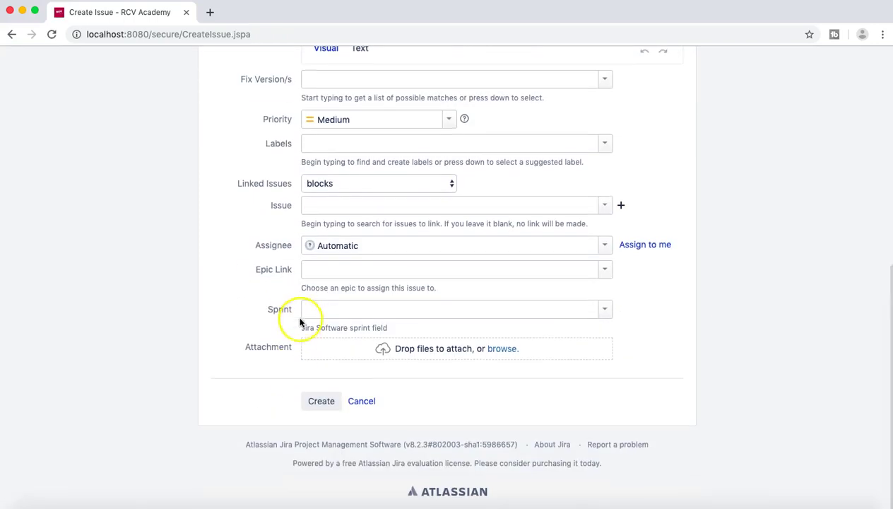
scroll(187, 346, up, 10)
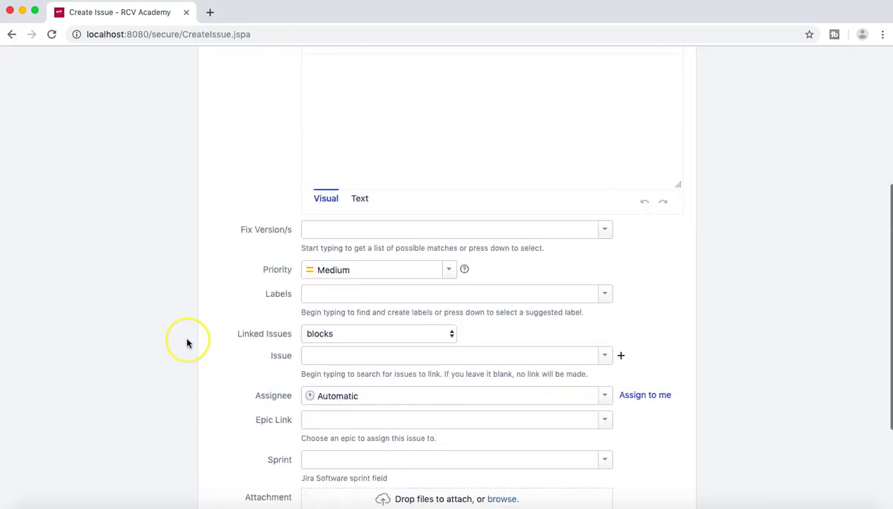